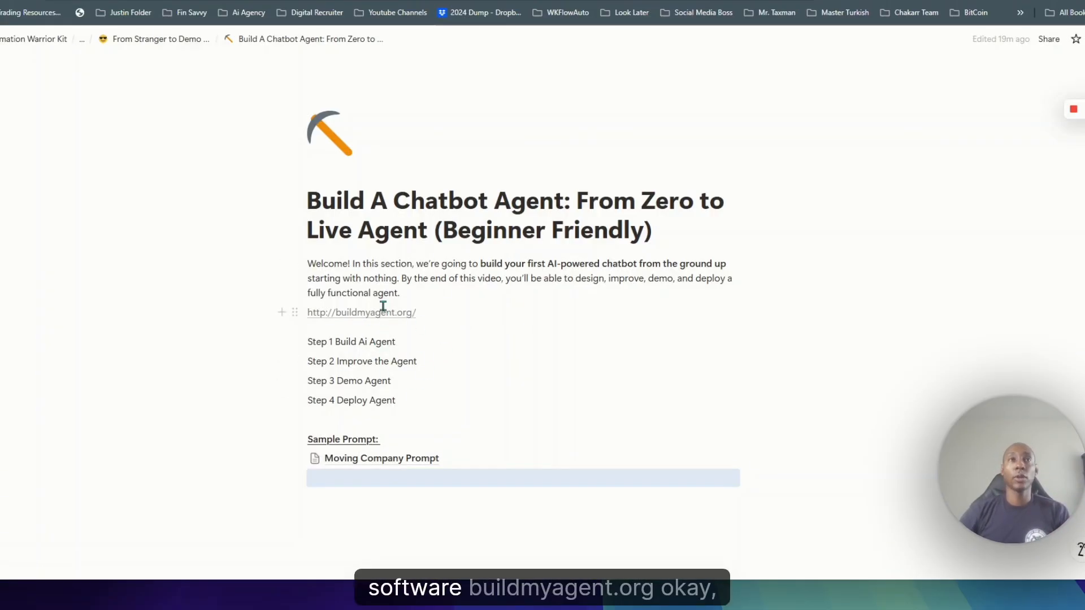
- Examine the buildmyagent.io home page's popular integrations and its four agent setup stages, from prompting to deployment
mouse_move(388, 324)
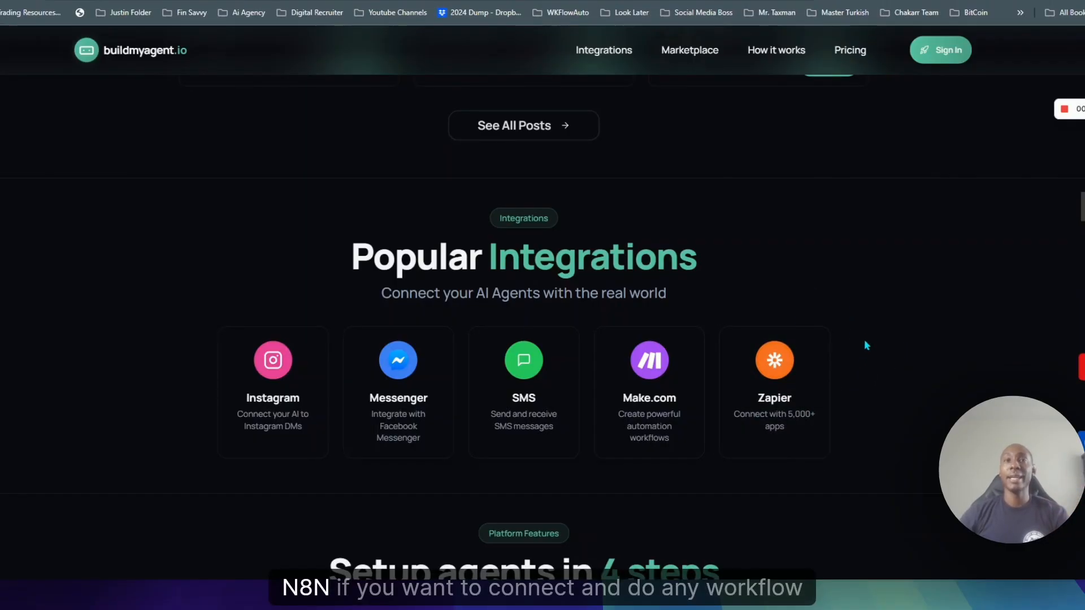
scroll(853, 367, "down", 2)
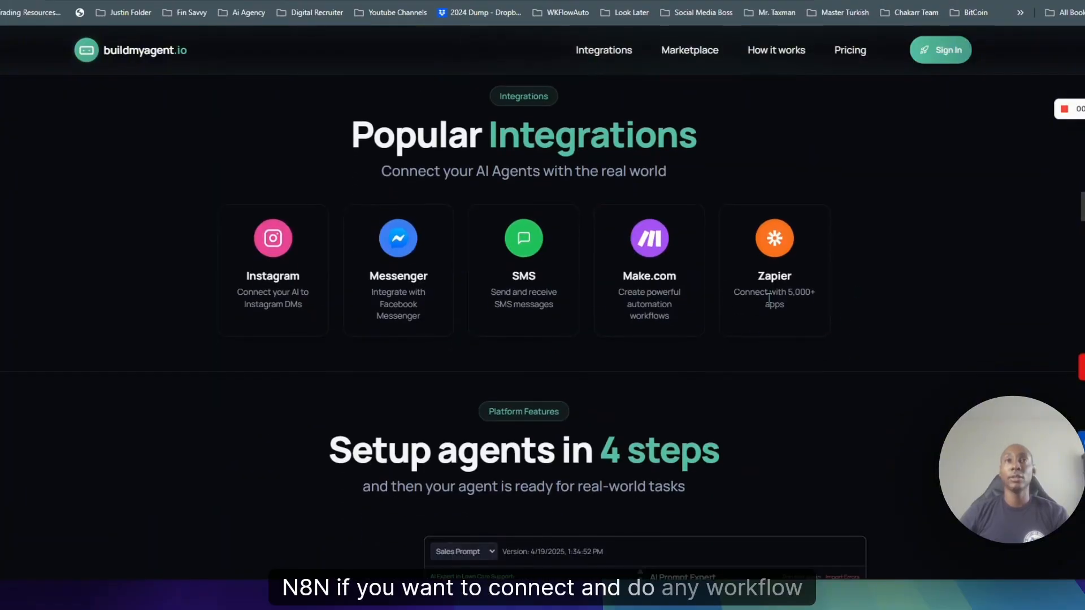
scroll(771, 345, "down", 5)
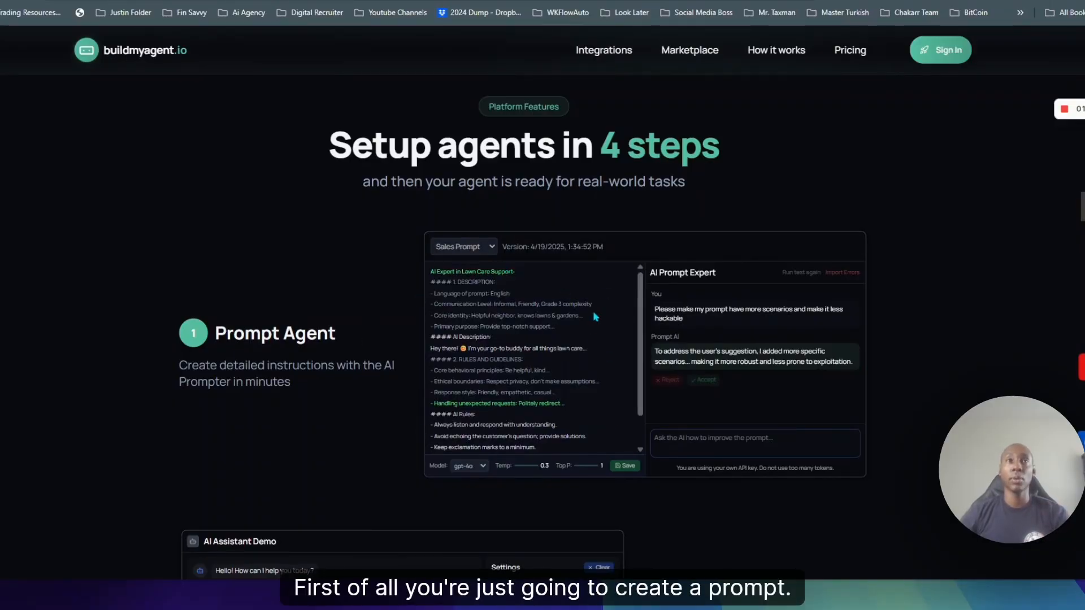
scroll(590, 331, "down", 3)
scroll(590, 331, "down", 3)
scroll(689, 310, "up", 2)
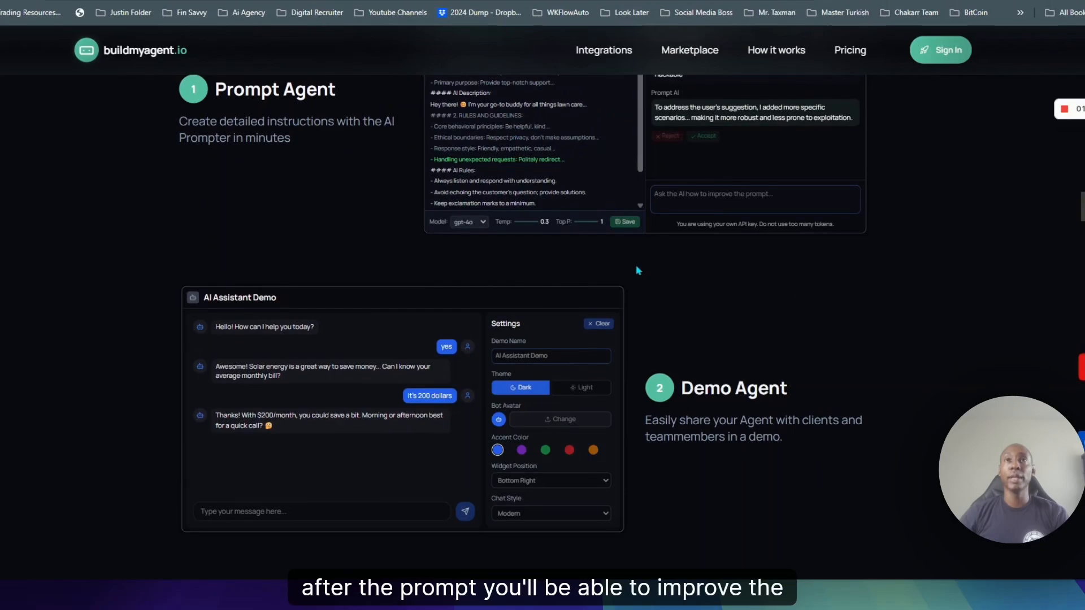
scroll(608, 273, "down", 3)
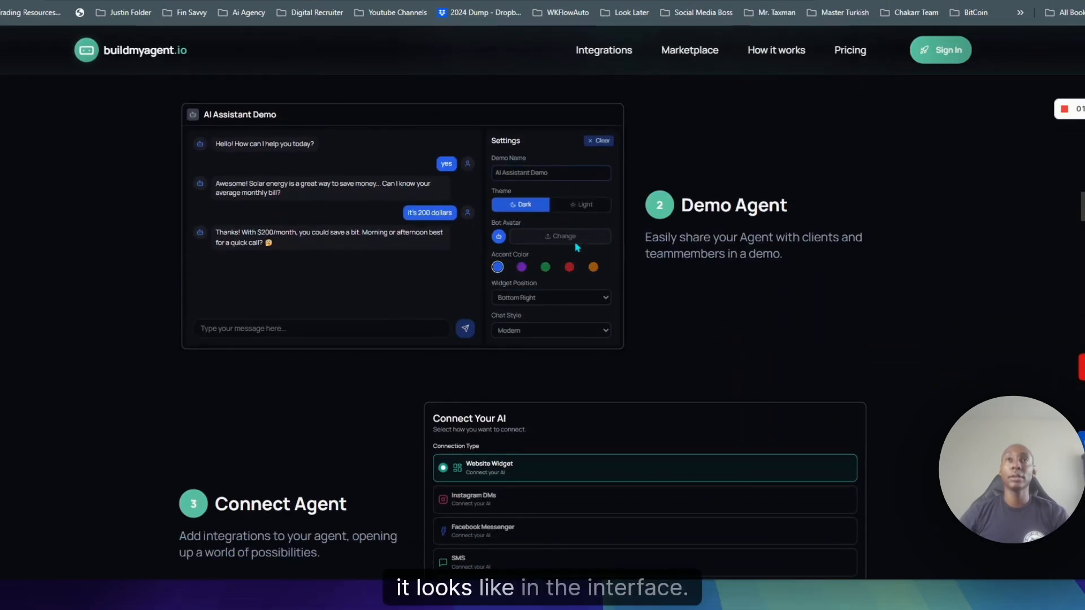
scroll(587, 242, "down", 3)
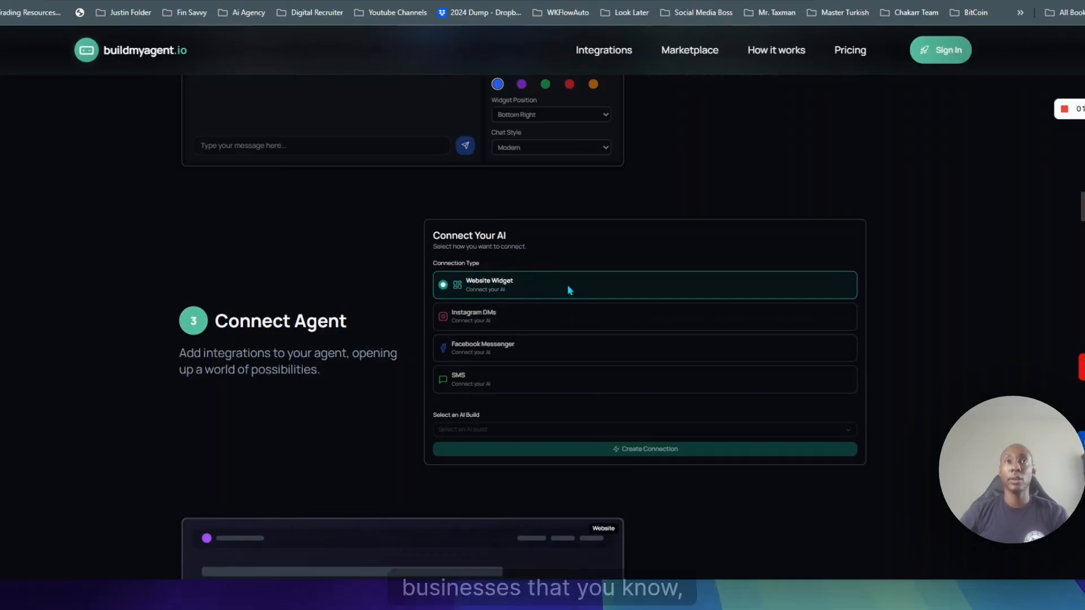
scroll(534, 249, "down", 4)
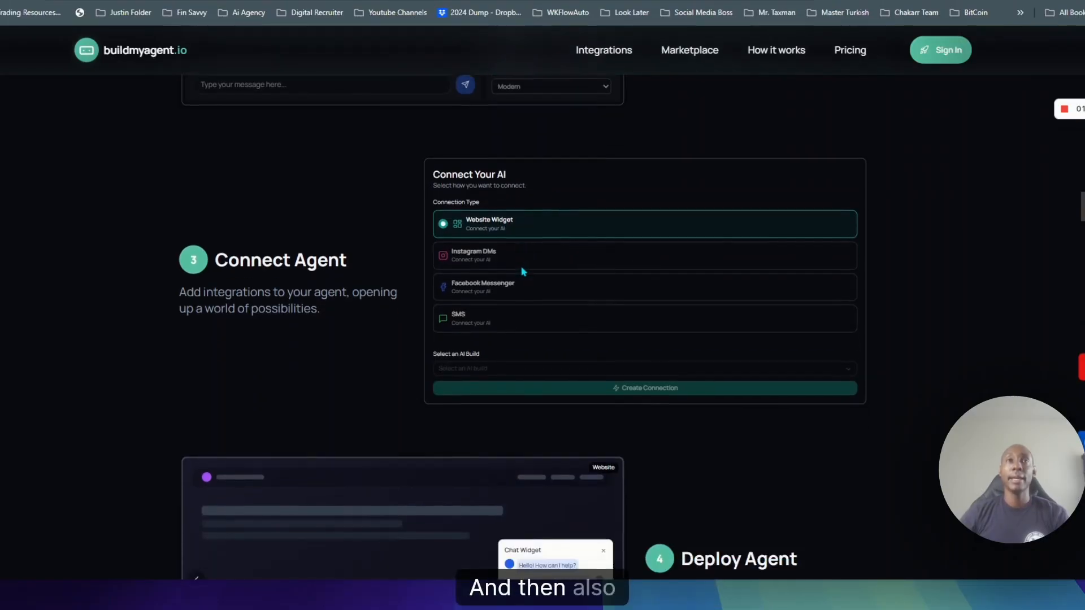
scroll(533, 254, "down", 1)
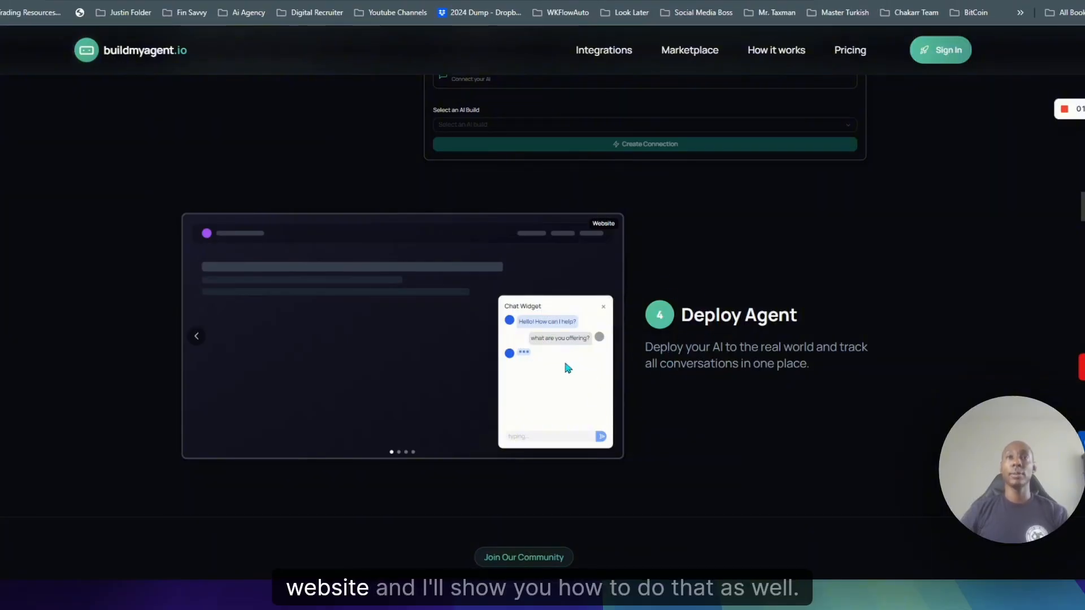
scroll(569, 344, "up", 9)
scroll(583, 318, "up", 10)
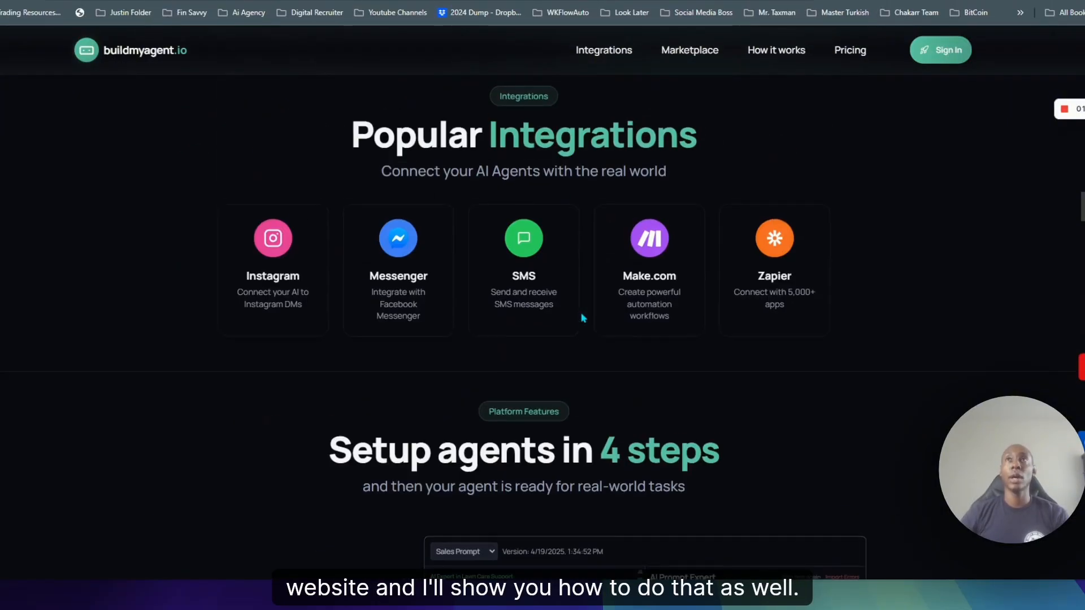
- Review the monthly pricing plans, comparing what Starter and For AI Entrepreneurs include
left_click(854, 50)
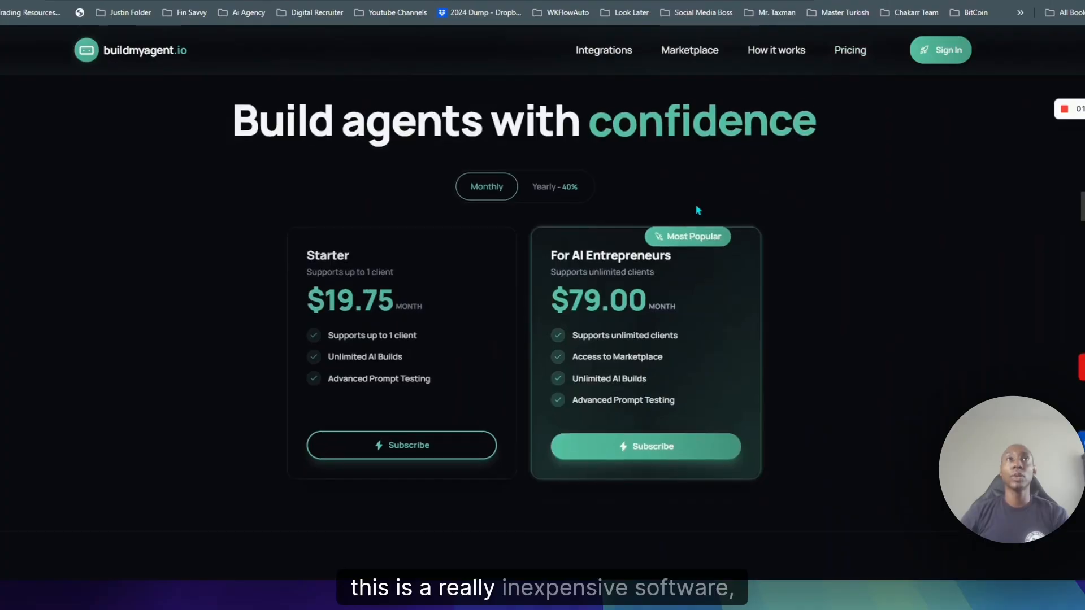
scroll(469, 256, "down", 1)
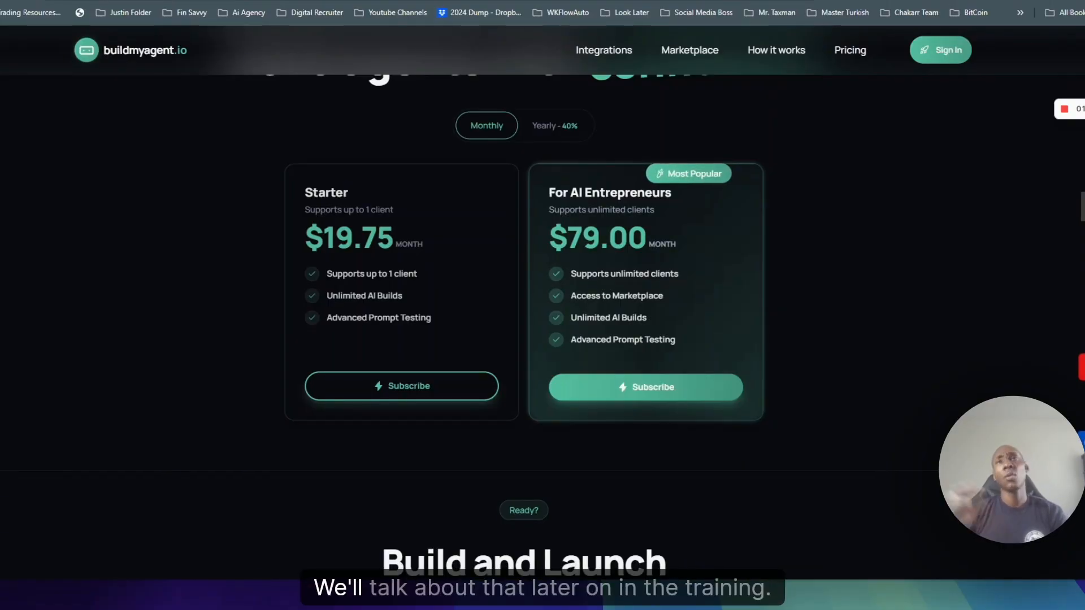
scroll(833, 206, "up", 2)
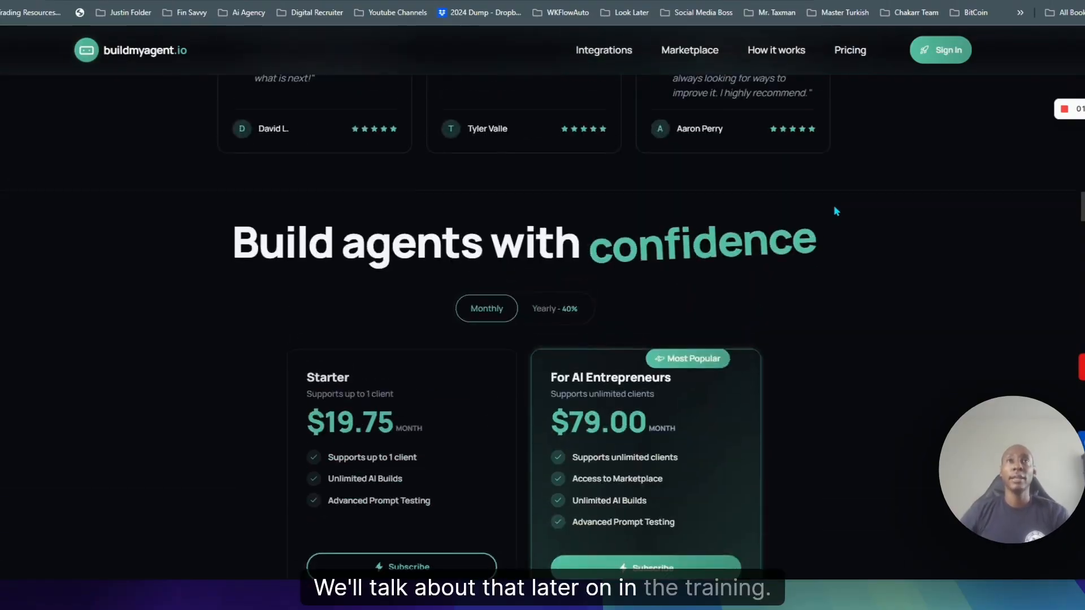
scroll(556, 257, "down", 1)
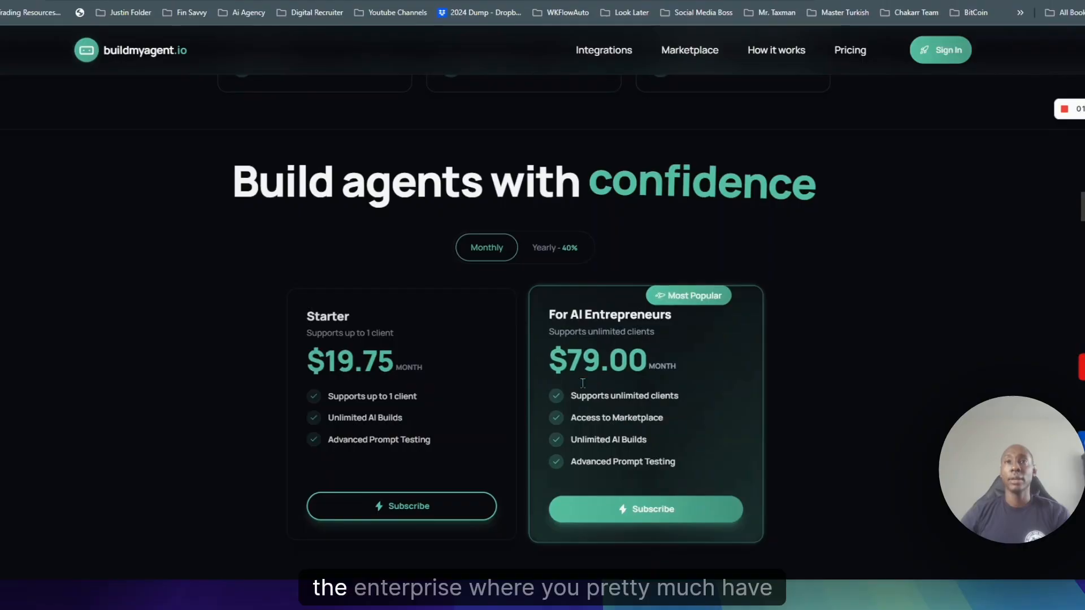
left_click_drag(597, 405, 667, 421)
scroll(575, 236, "up", 4)
scroll(574, 236, "up", 6)
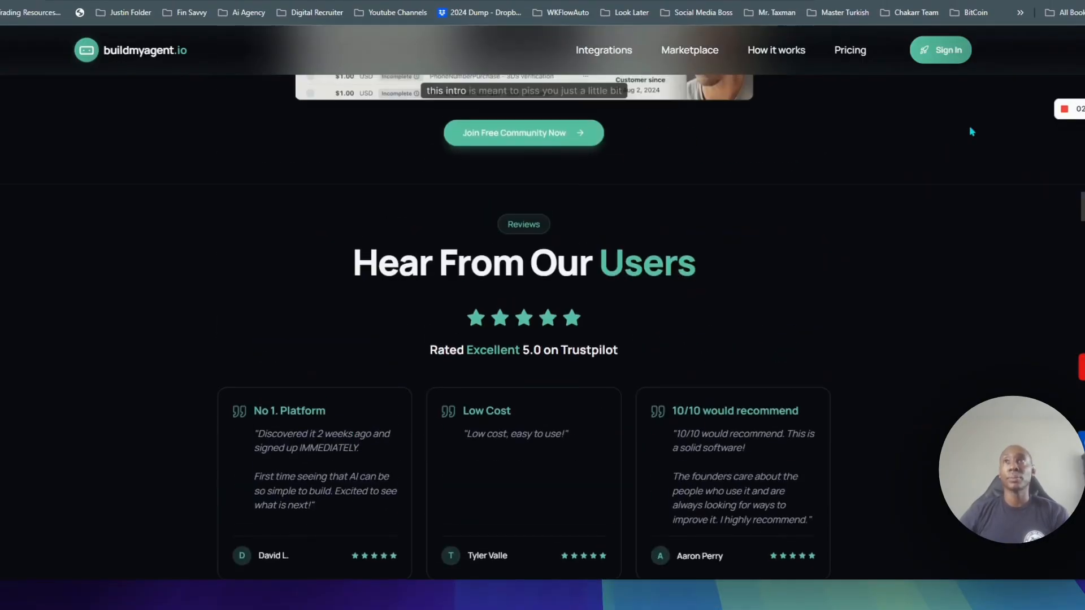
- Sign in to buildmyagent.io and start a new build using the Sales AI type
left_click(918, 54)
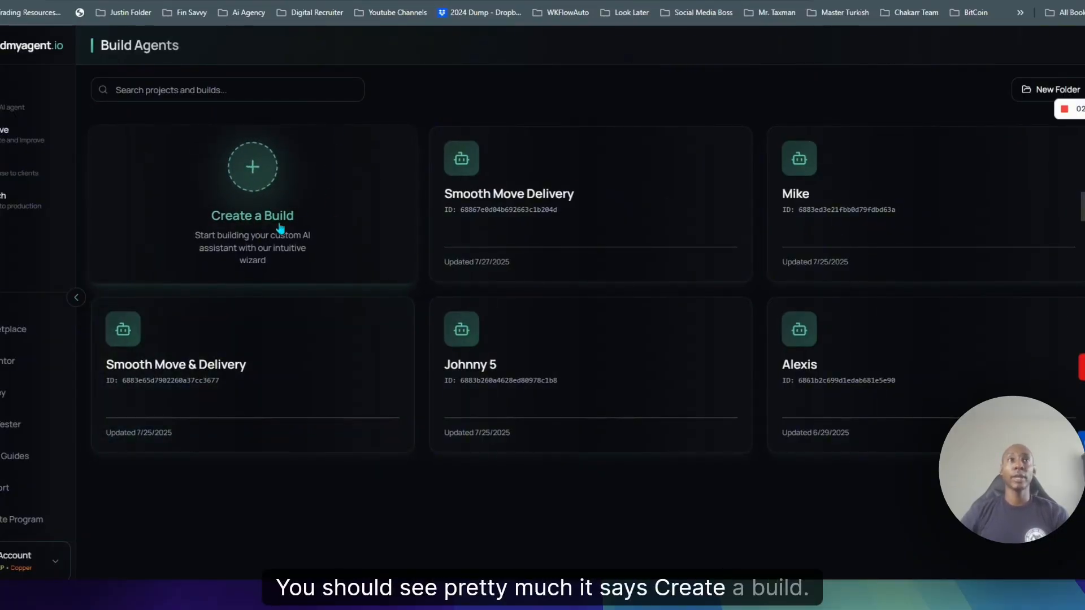
left_click(274, 165)
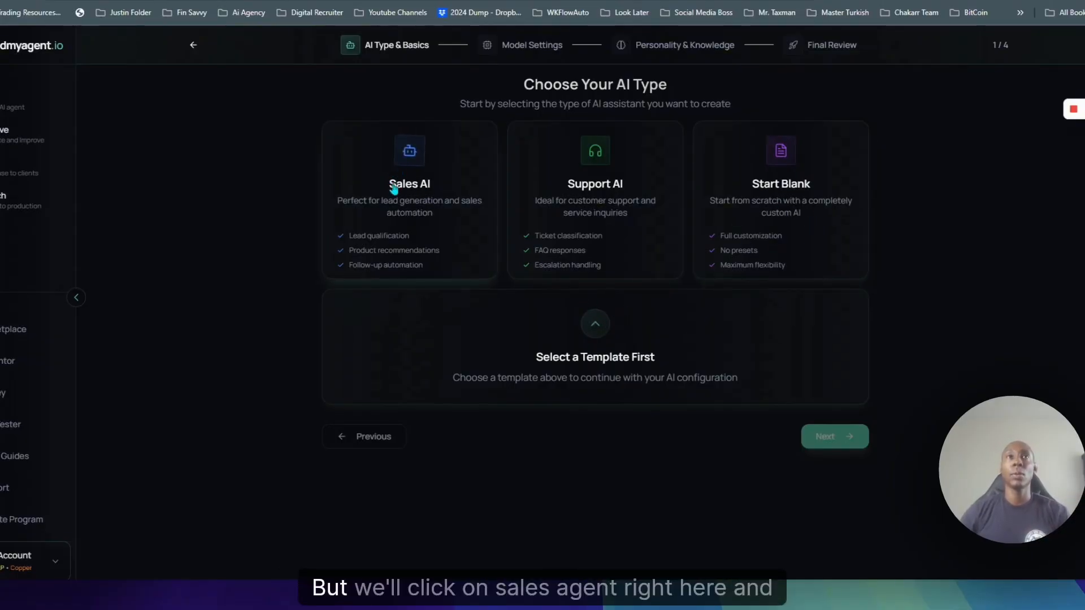
left_click(424, 192)
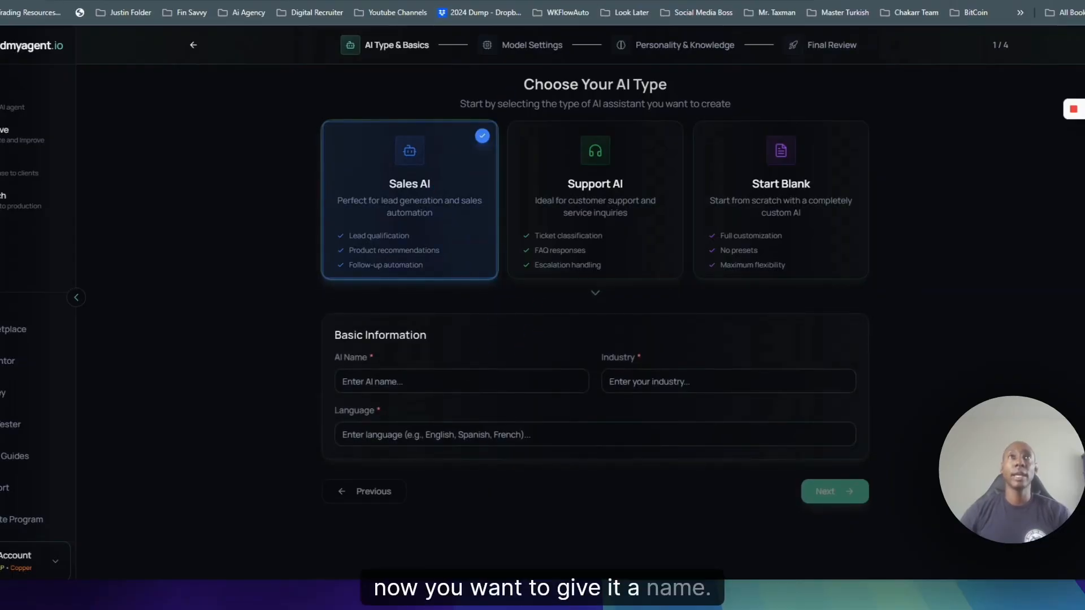
left_click(627, 1)
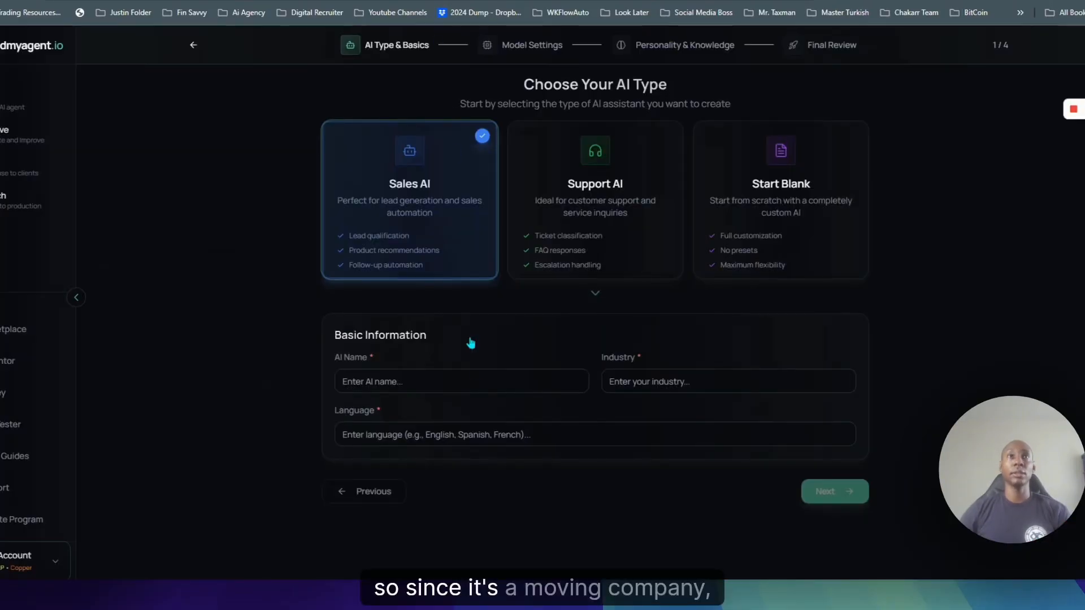
- Name the AI Moving Bot, set its industry to Moving Industry and language to English, and continue to the model settings
left_click(421, 383)
type("Mov")
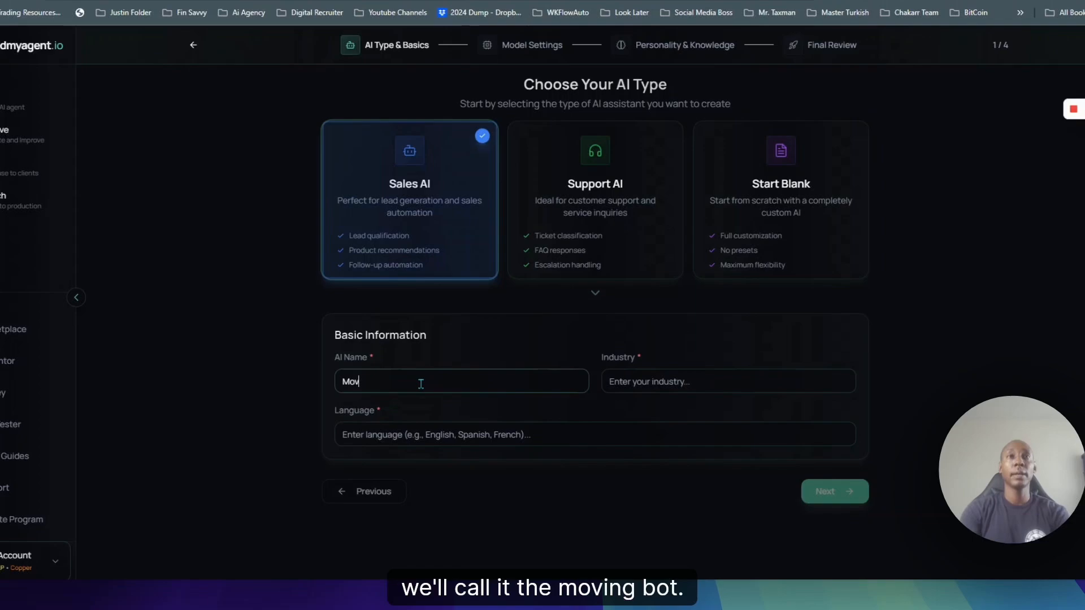
type("ing Bot")
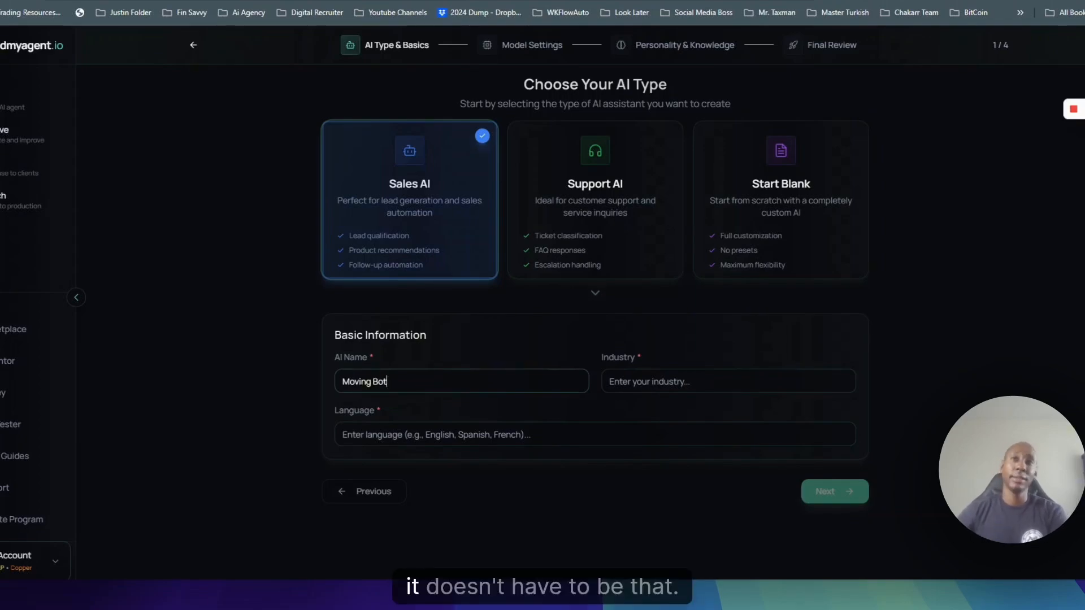
left_click(724, 376)
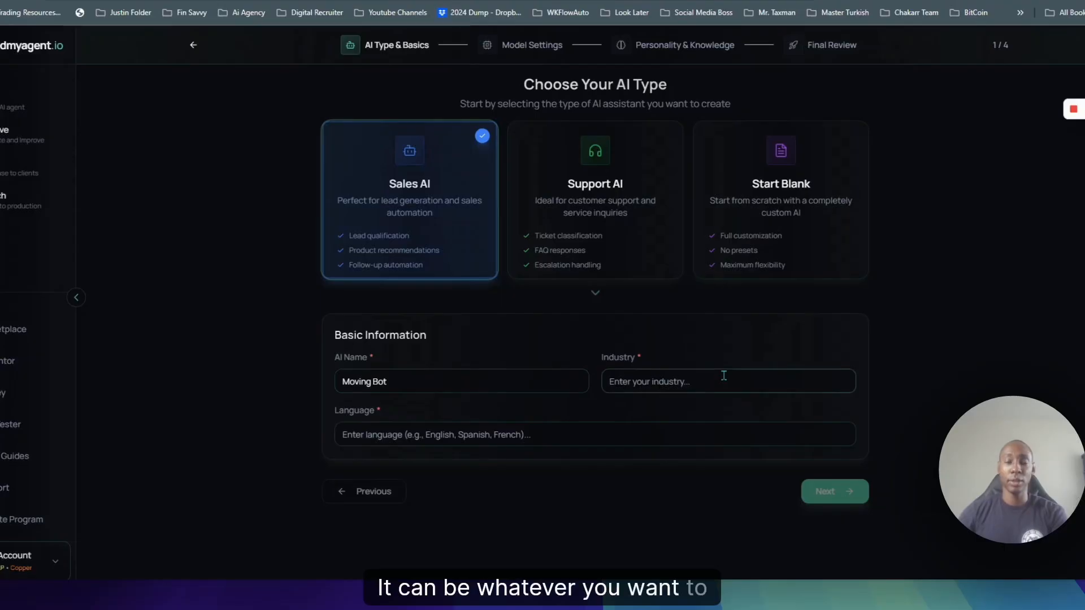
type("Movign")
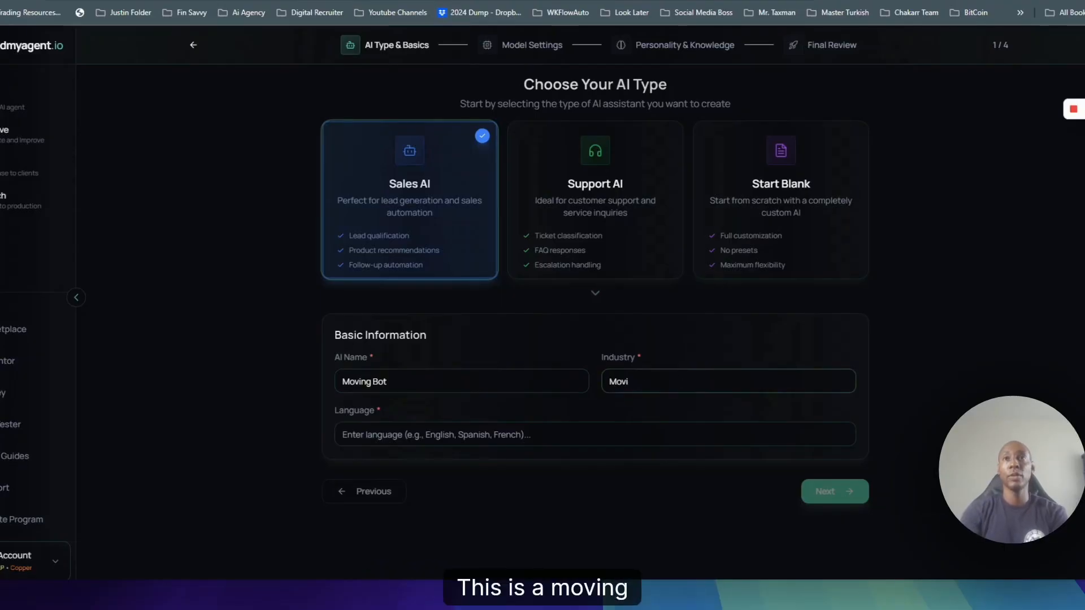
key("BackSpace")
type("ng Industry")
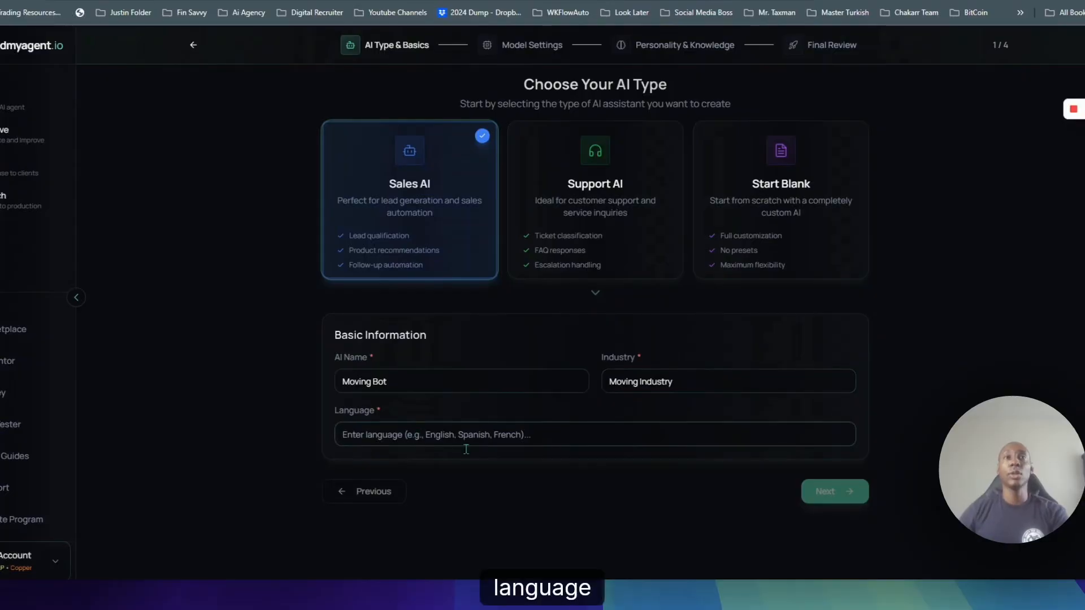
type("English")
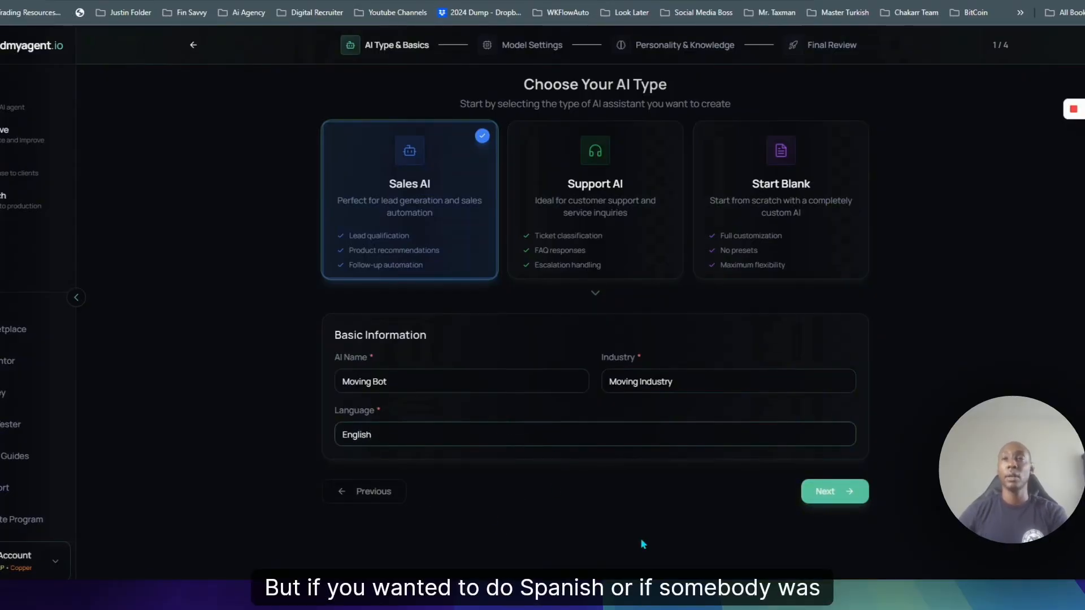
left_click(841, 495)
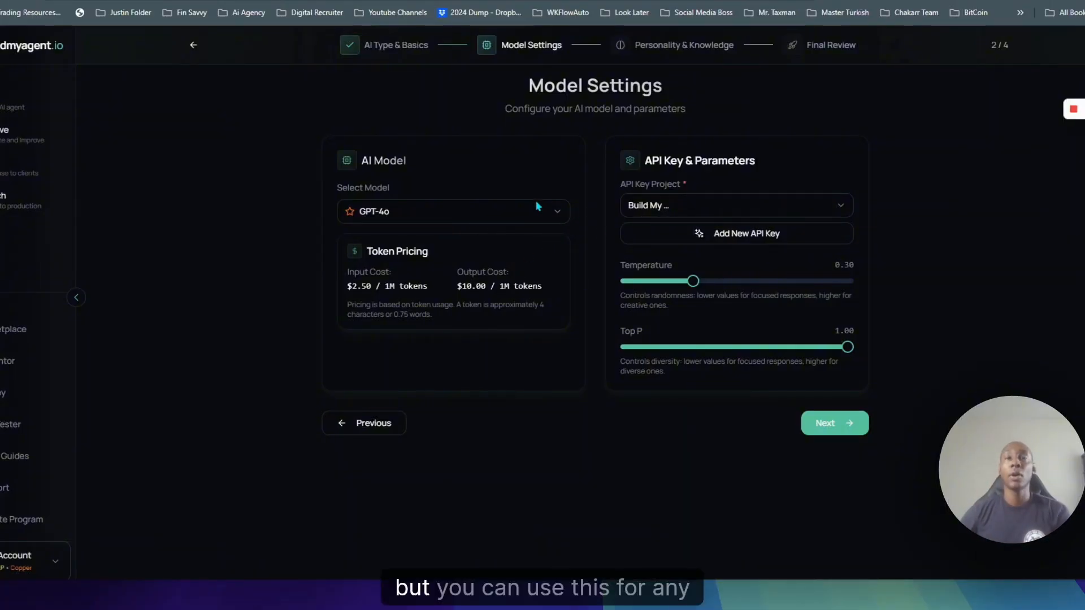
- Look through the AI models available for the build, leaving GPT-4o selected
left_click(558, 212)
scroll(497, 245, "down", 1)
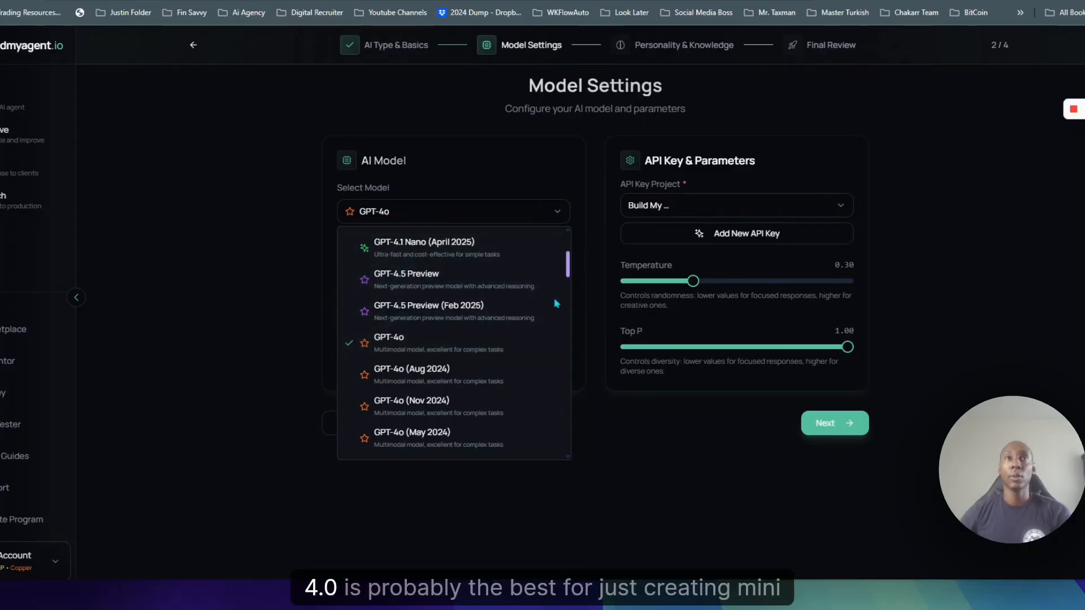
left_click(676, 444)
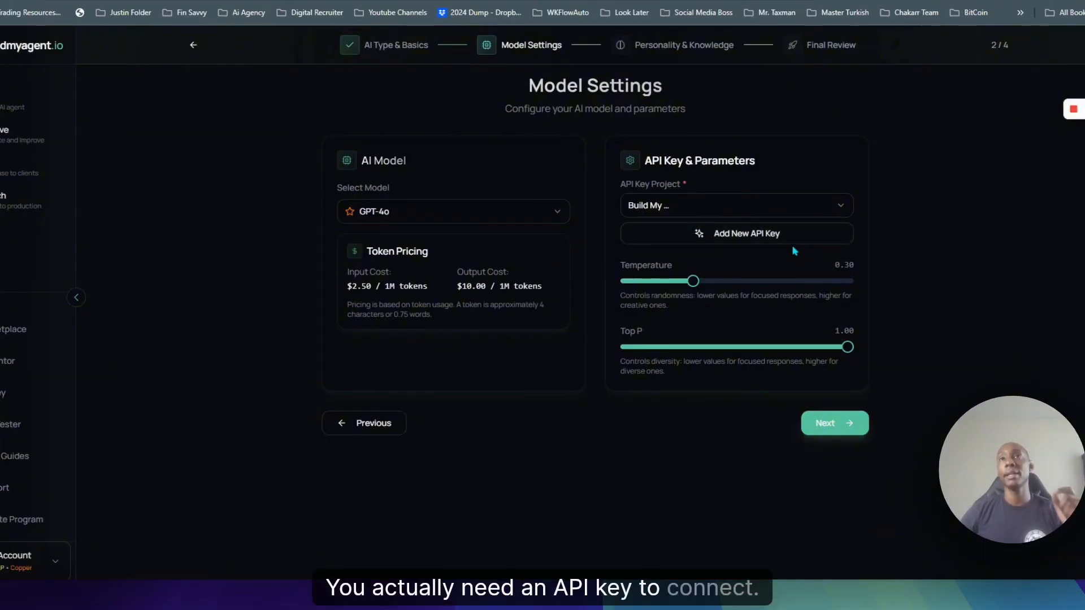
- Open the form for adding a new project API key, and open OpenAI Platform's API keys page in a new browser tab
left_click(760, 245)
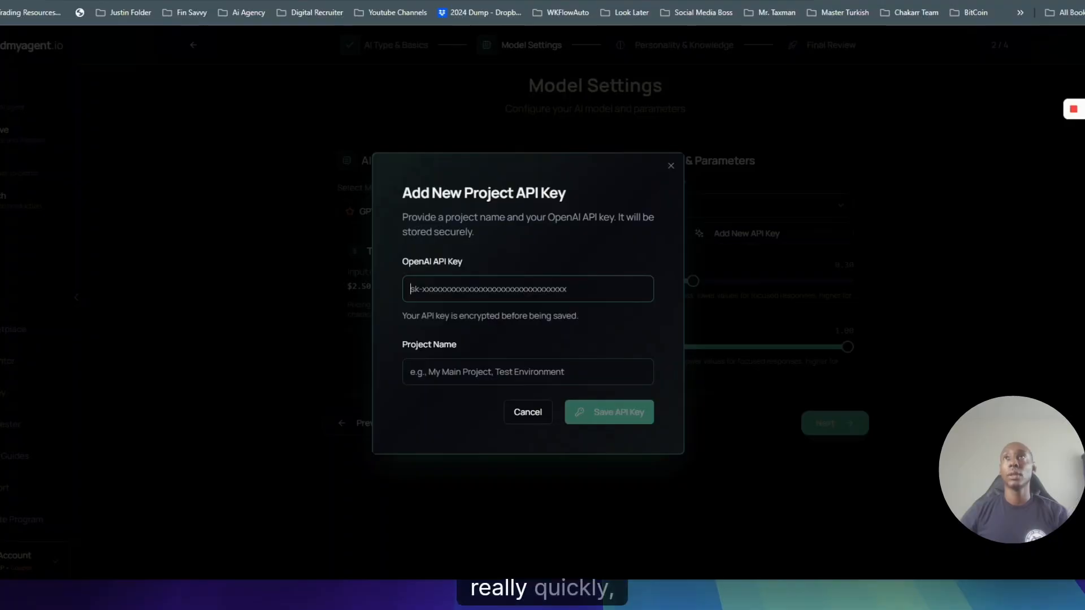
key("ctrl+t")
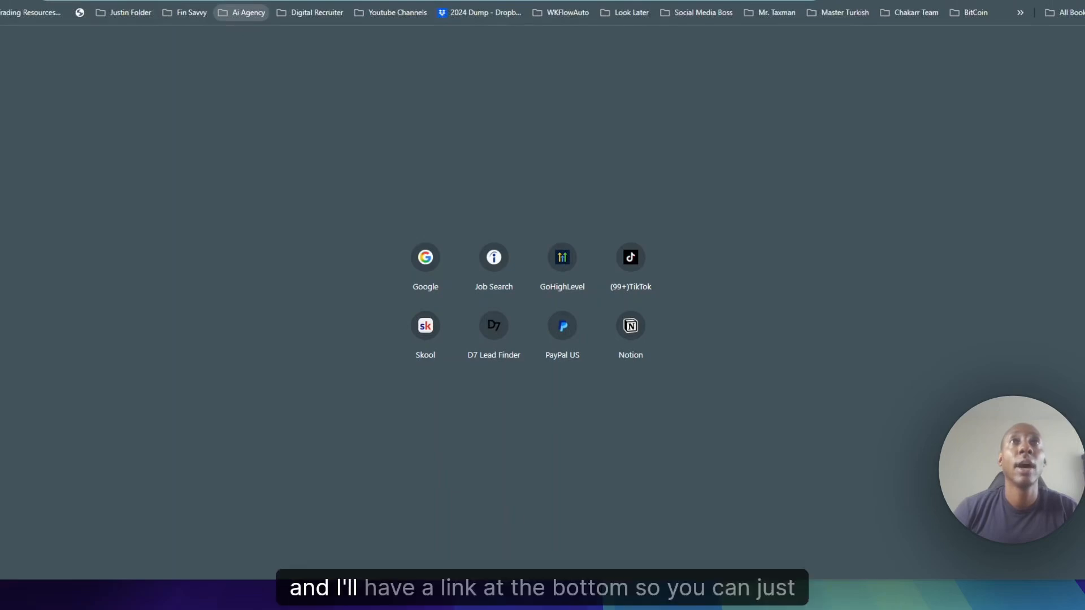
key("Return")
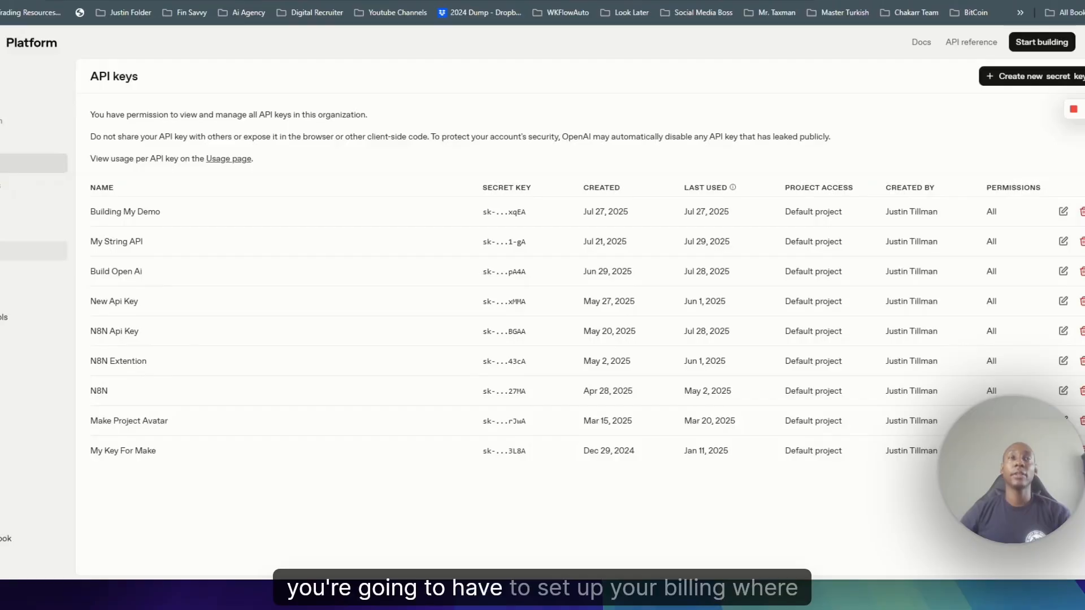
- Check the OpenAI account's billing overview and return to the API keys list
left_click(8, 257)
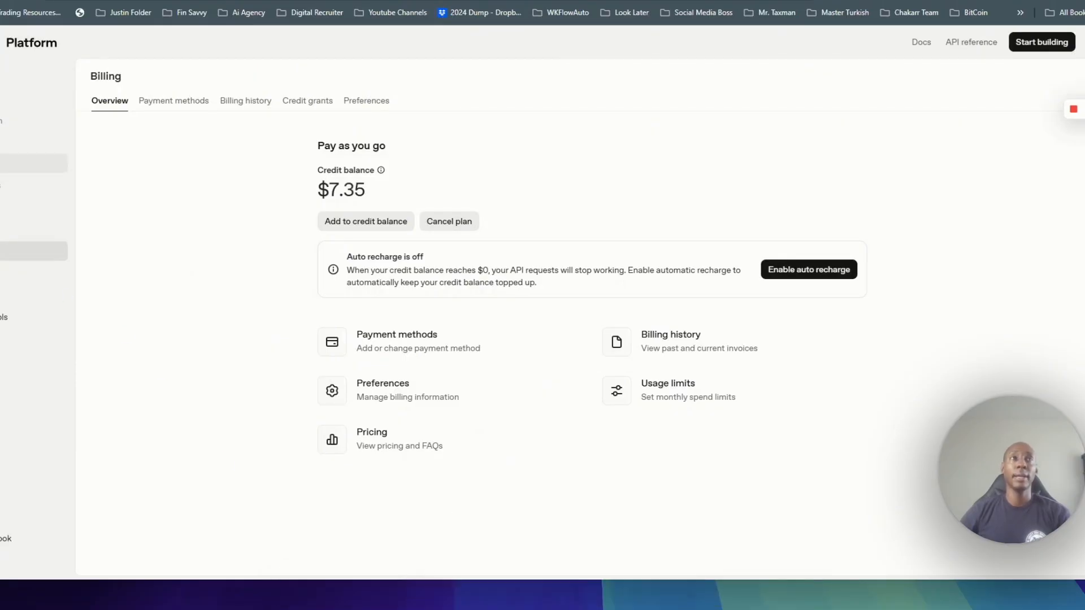
left_click(6, 163)
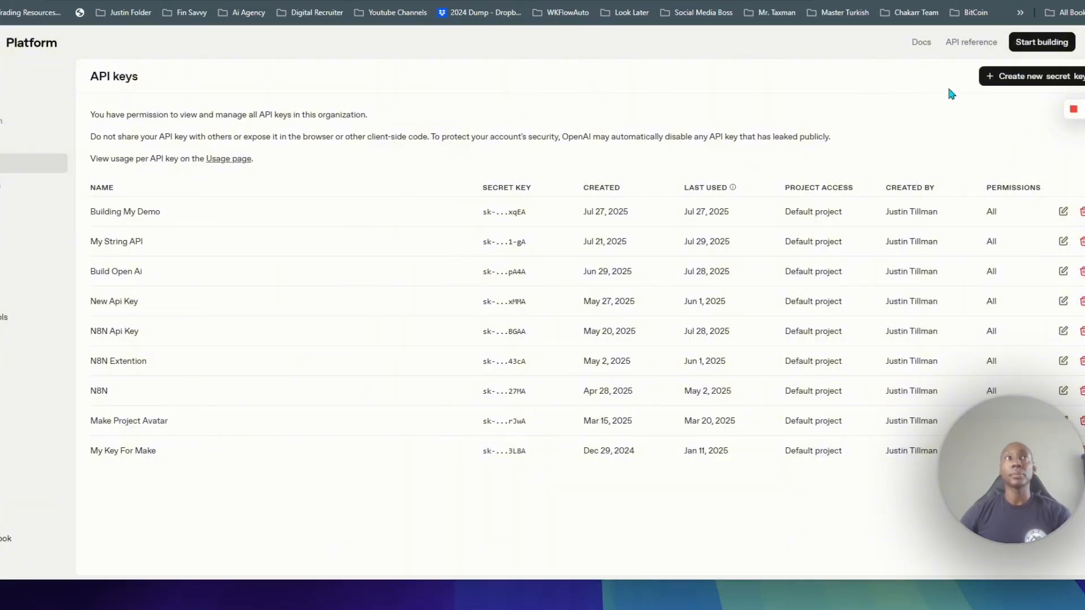
- Create an OpenAI secret key named Build My Agent Org in the Default project with all permissions, and copy the key
left_click(1038, 78)
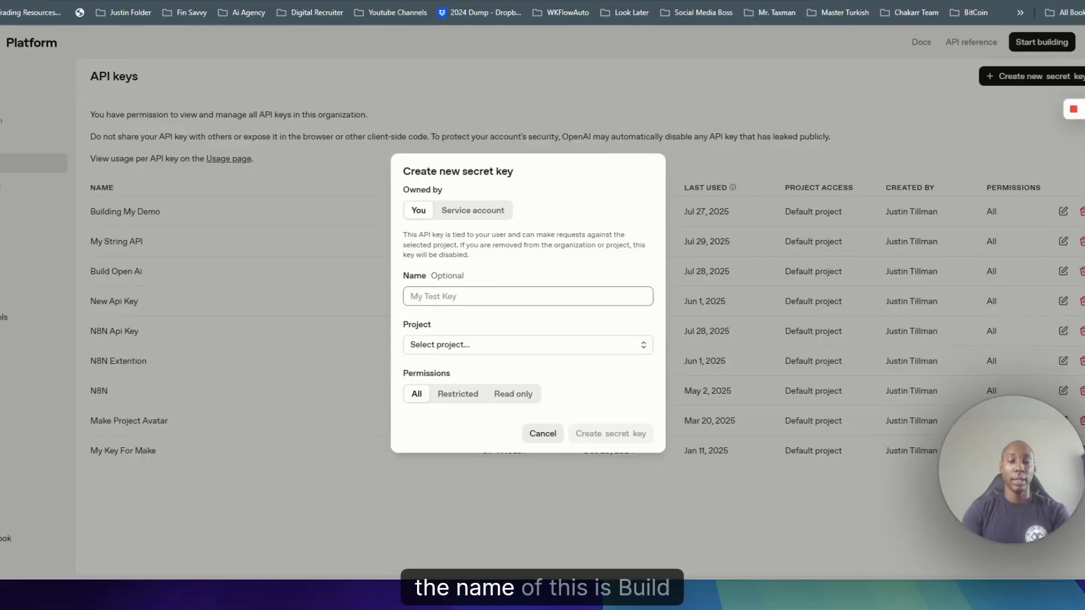
type("Build")
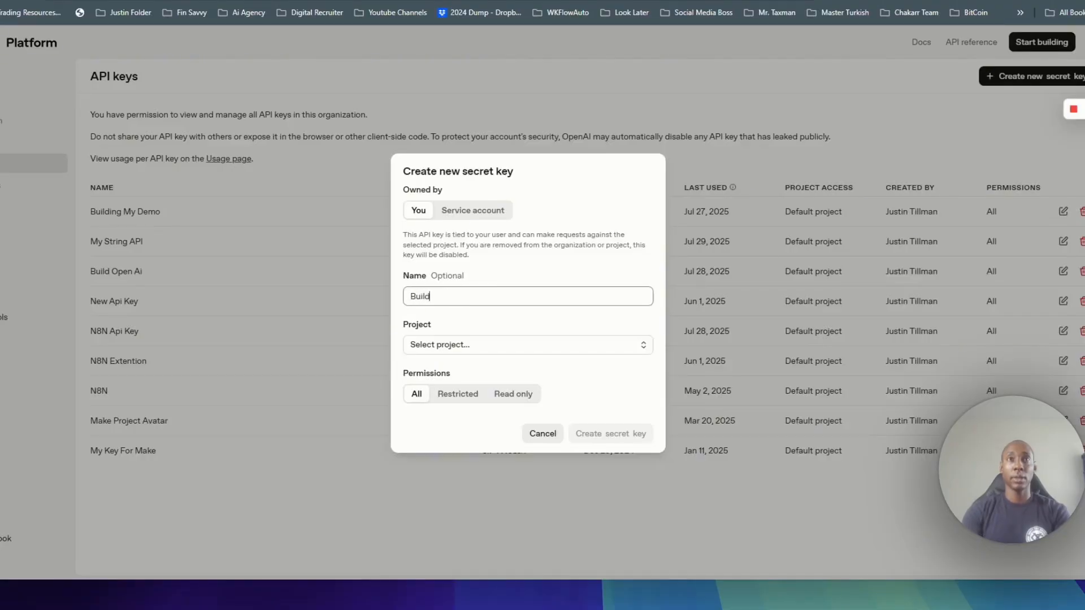
type(" My Agent Or")
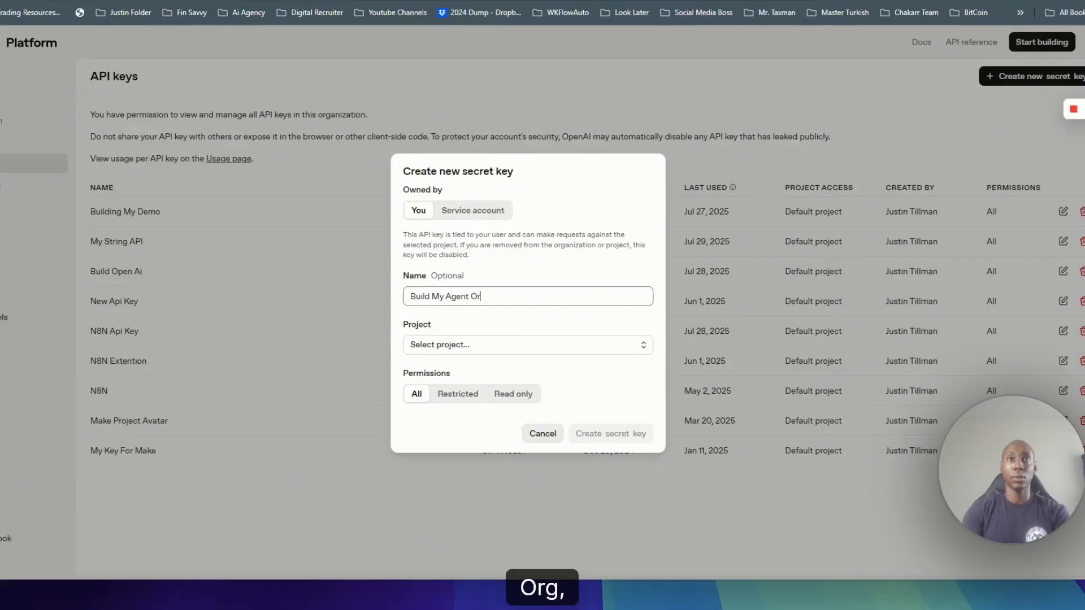
type("g")
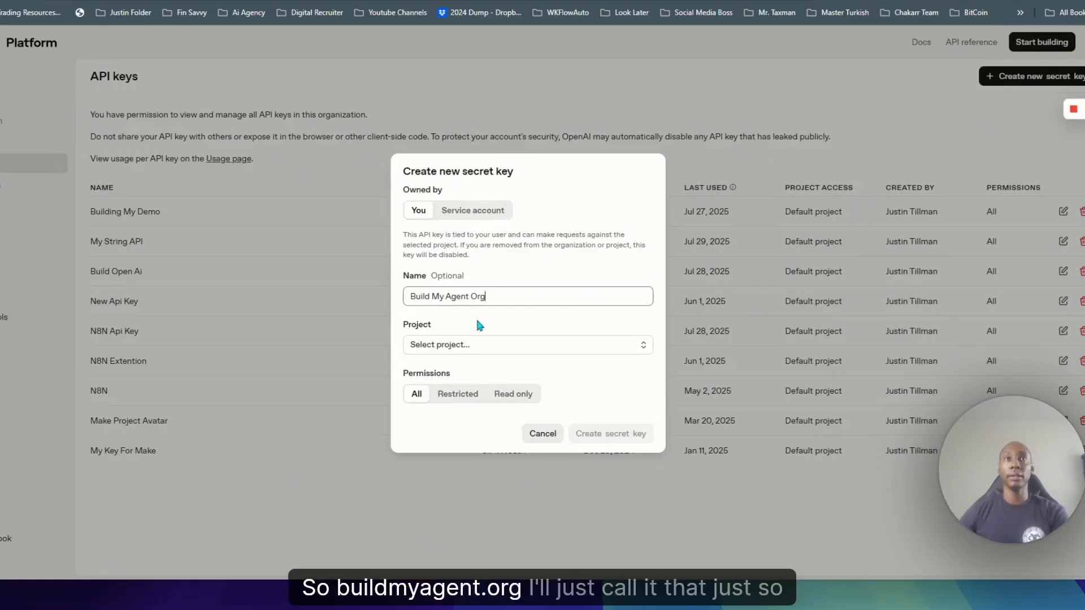
left_click(643, 351)
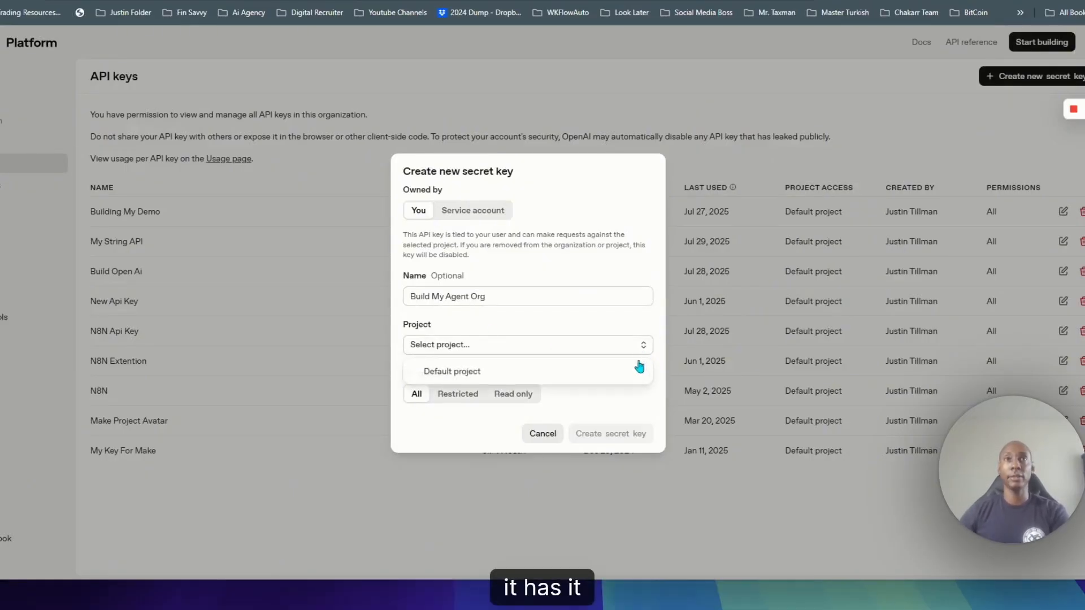
left_click(483, 366)
left_click(612, 432)
left_click(603, 315)
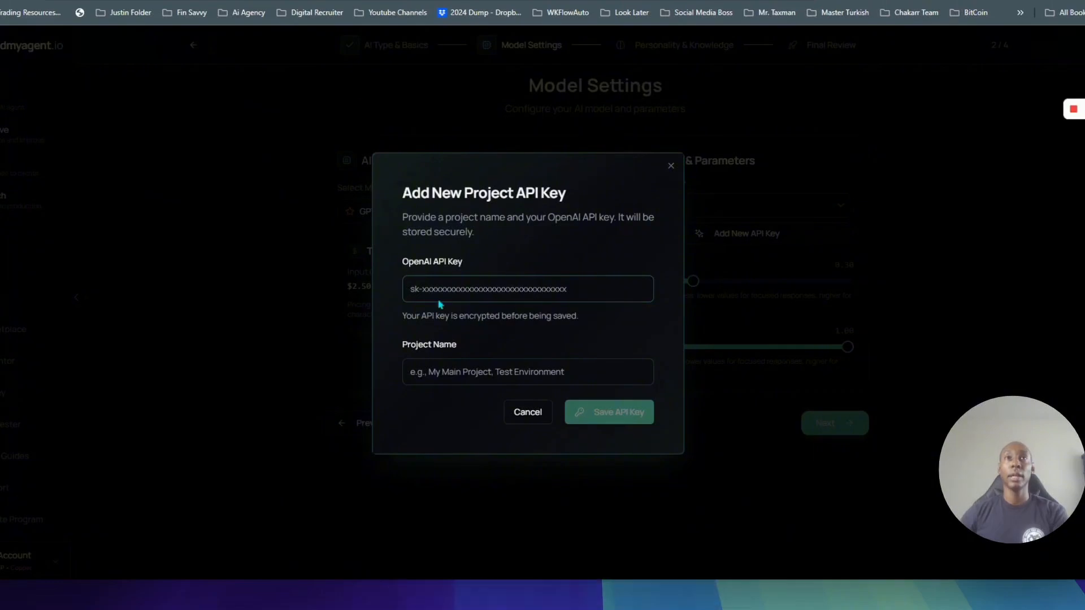
- Paste the OpenAI API key into the buildmyagent.io form, save it as project My Moving Agent Bot, and continue to the personality settings
key("ctrl+v")
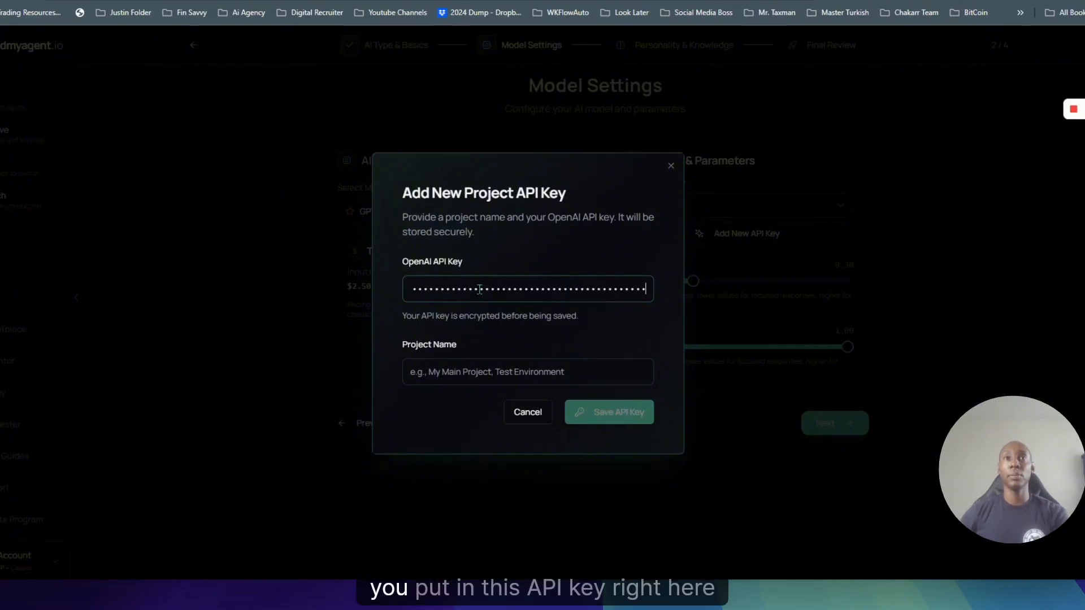
left_click(468, 374)
type("My")
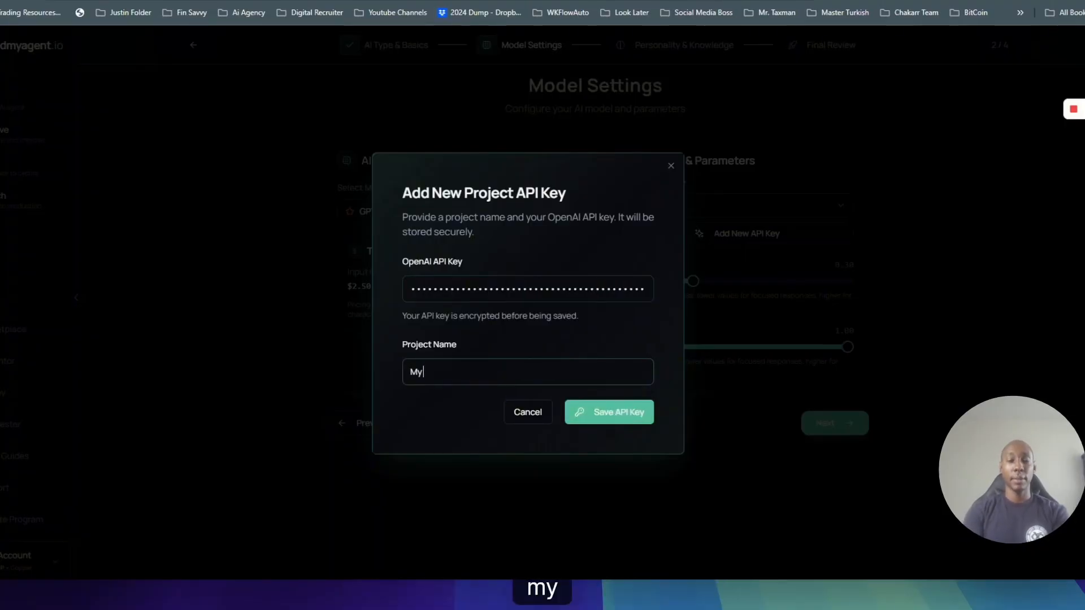
type(" Mvoing")
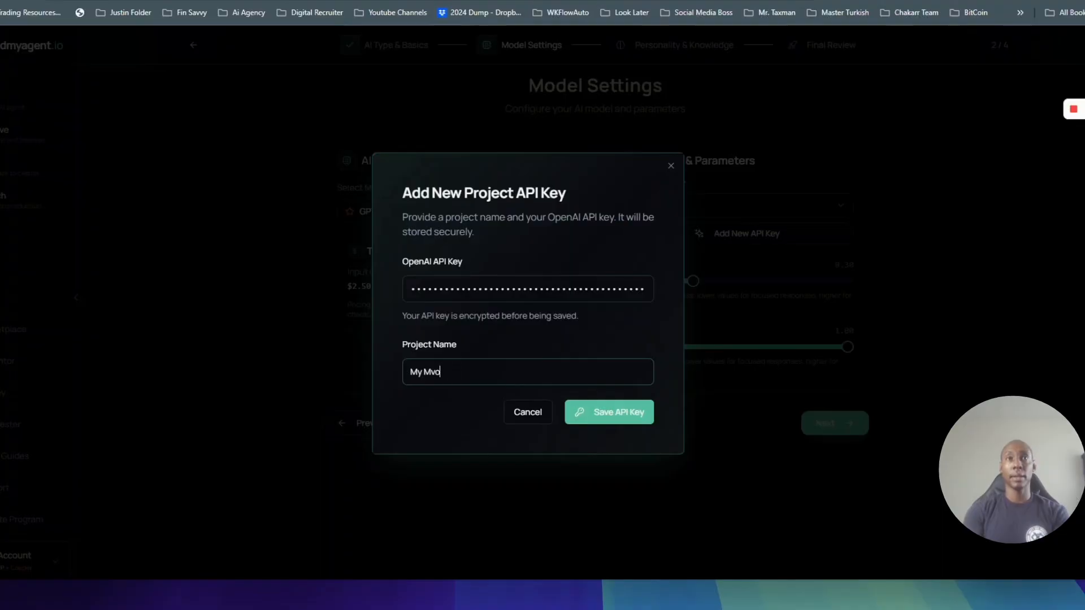
type(" Agent Bot")
left_click(632, 417)
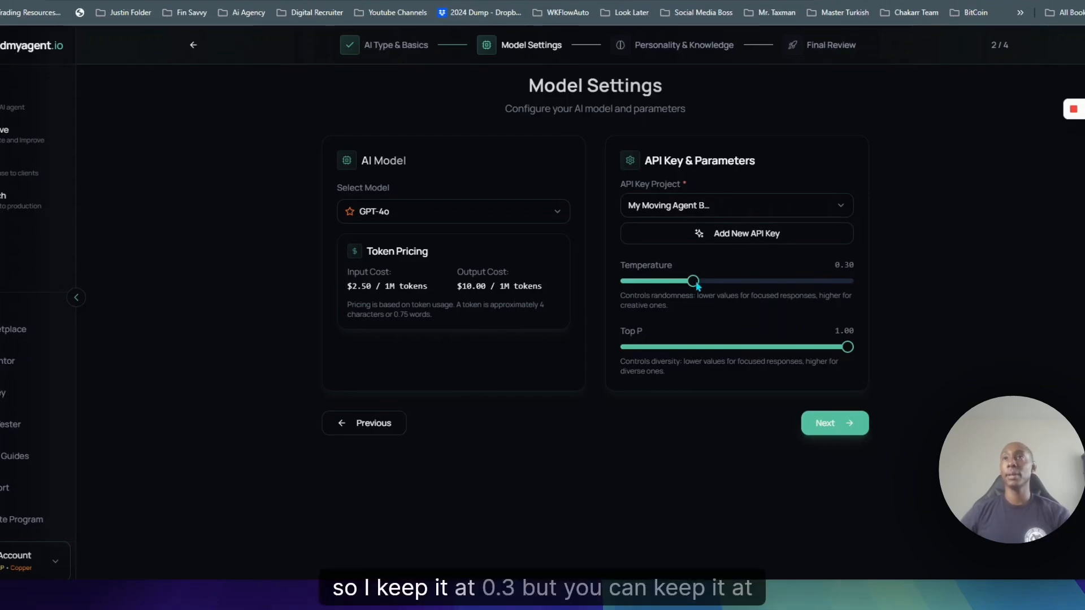
left_click(830, 423)
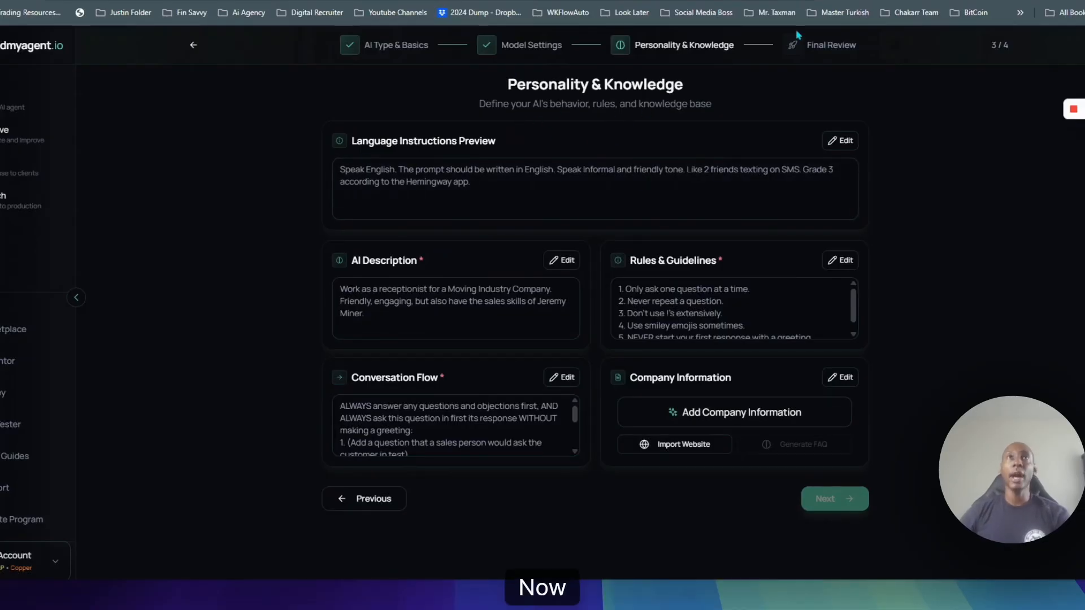
- Review the Personality & Knowledge sections, including the default conversation flow and the Rules & Guidelines text, without changing them
left_click_drag(505, 84, 837, 316)
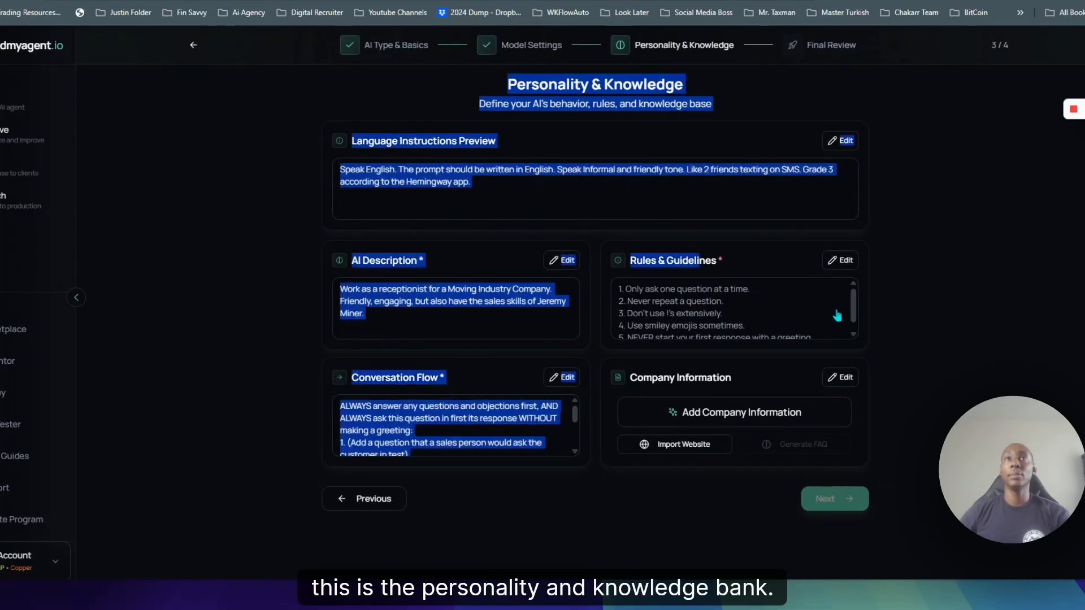
left_click(945, 260)
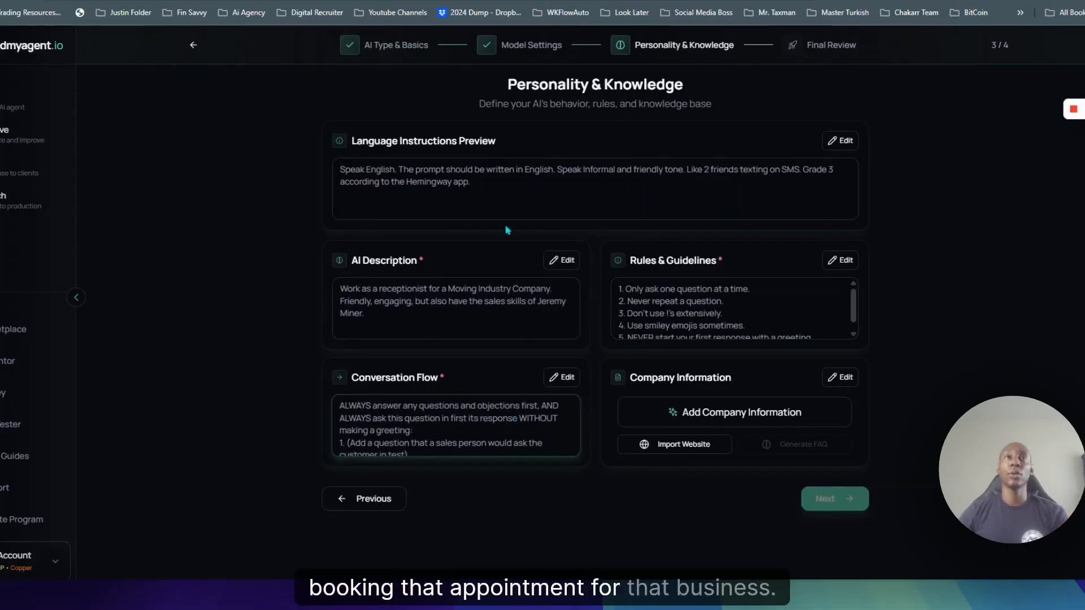
scroll(491, 441, "down", 1)
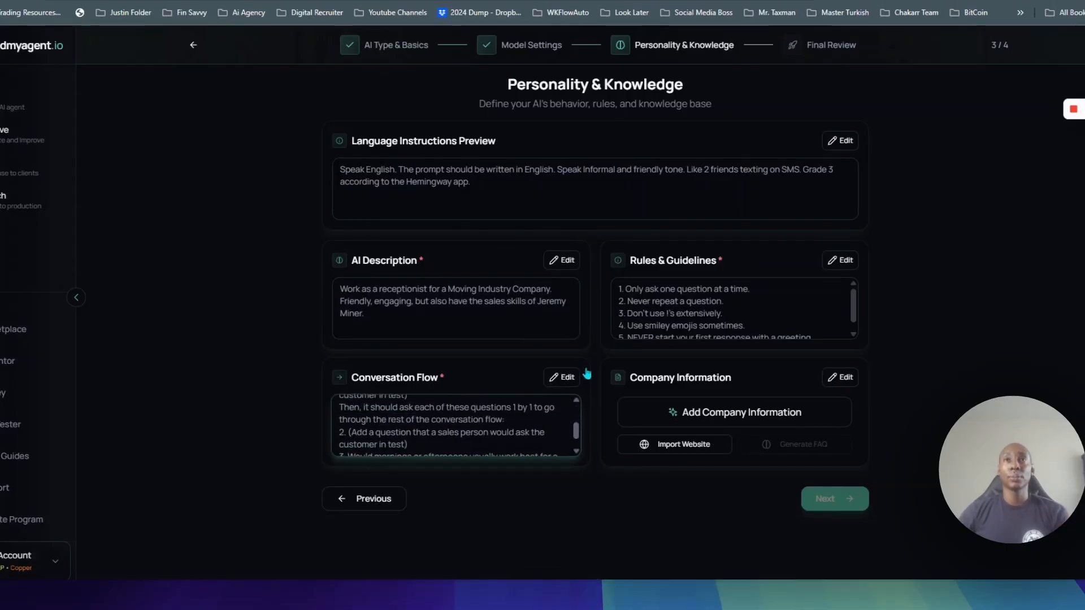
scroll(517, 418, "up", 2)
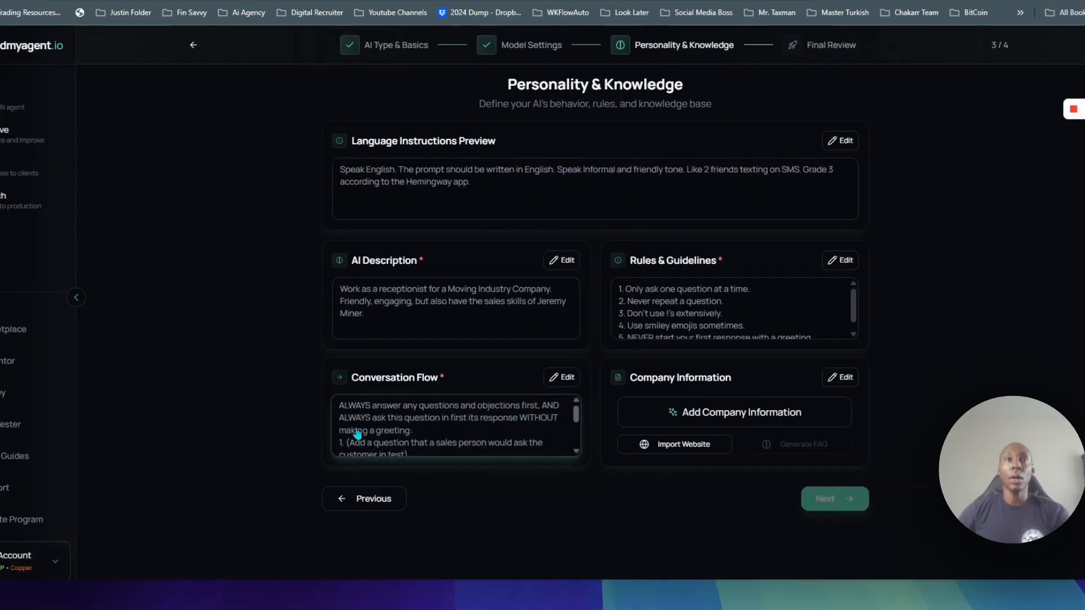
left_click(738, 294)
left_click_drag(284, 175, 308, 187)
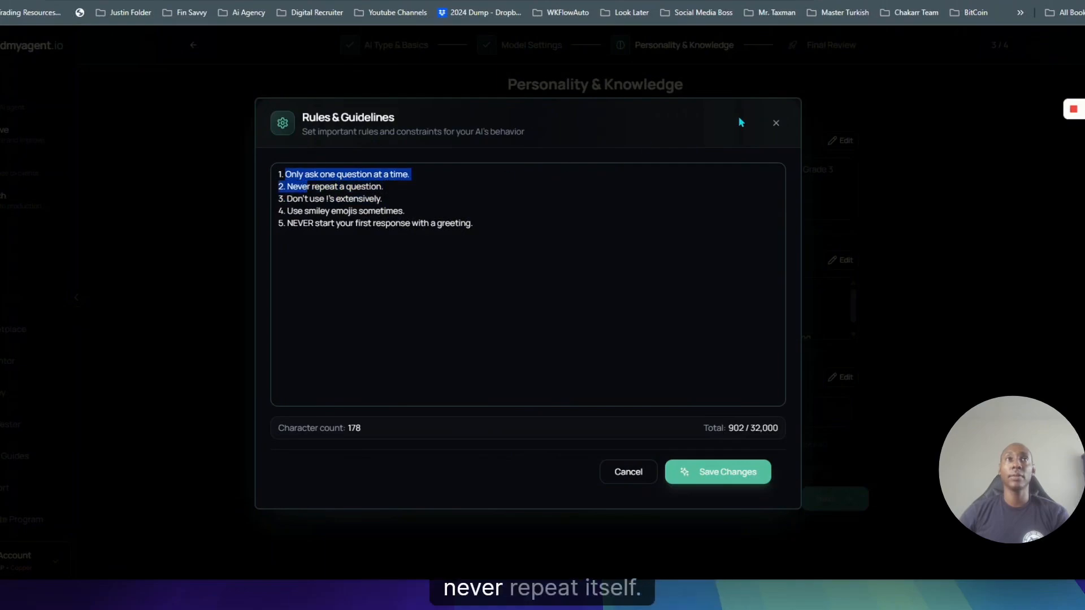
left_click(775, 120)
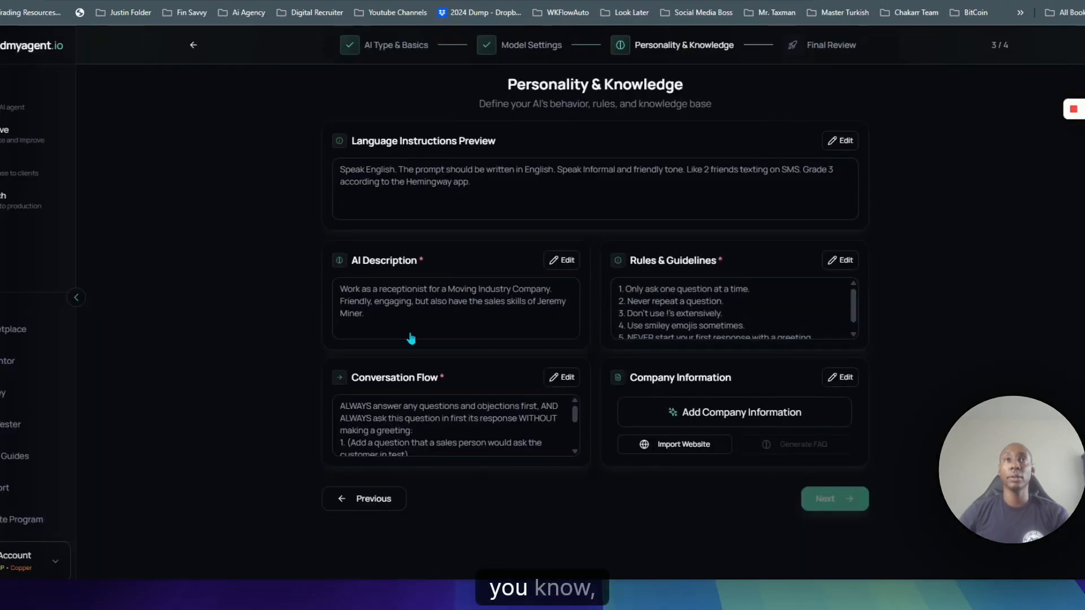
- Clear the entire default text from the agent's Conversation Flow
left_click(446, 440)
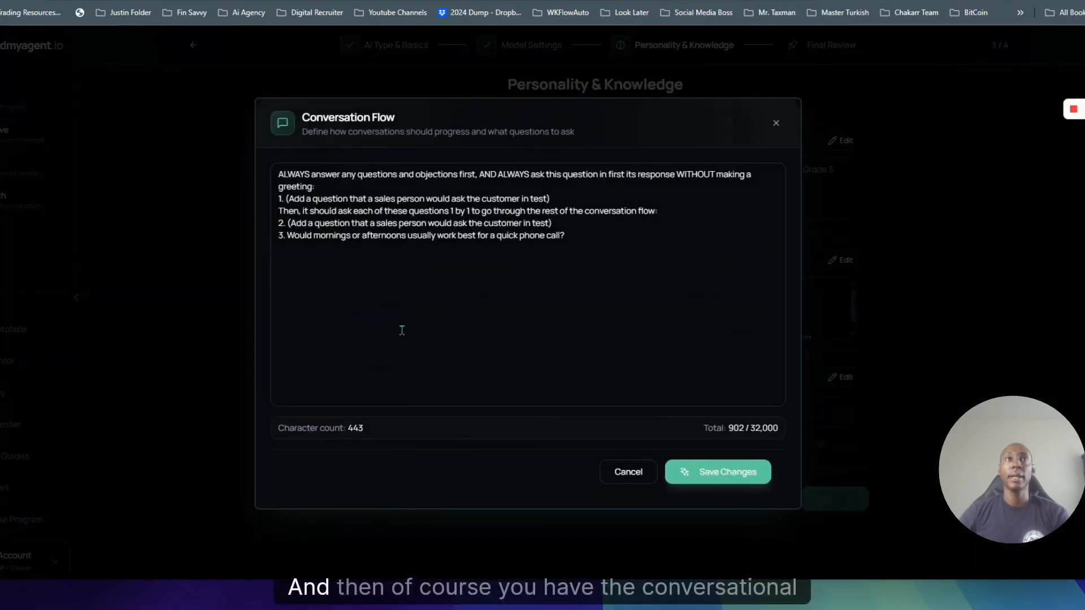
left_click_drag(279, 173, 589, 248)
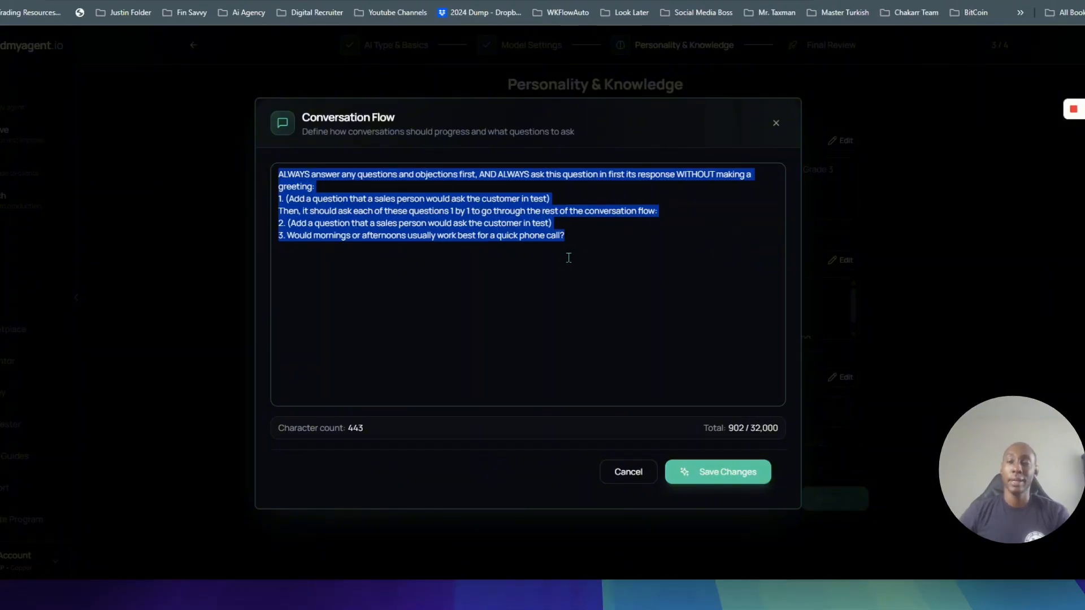
key("BackSpace")
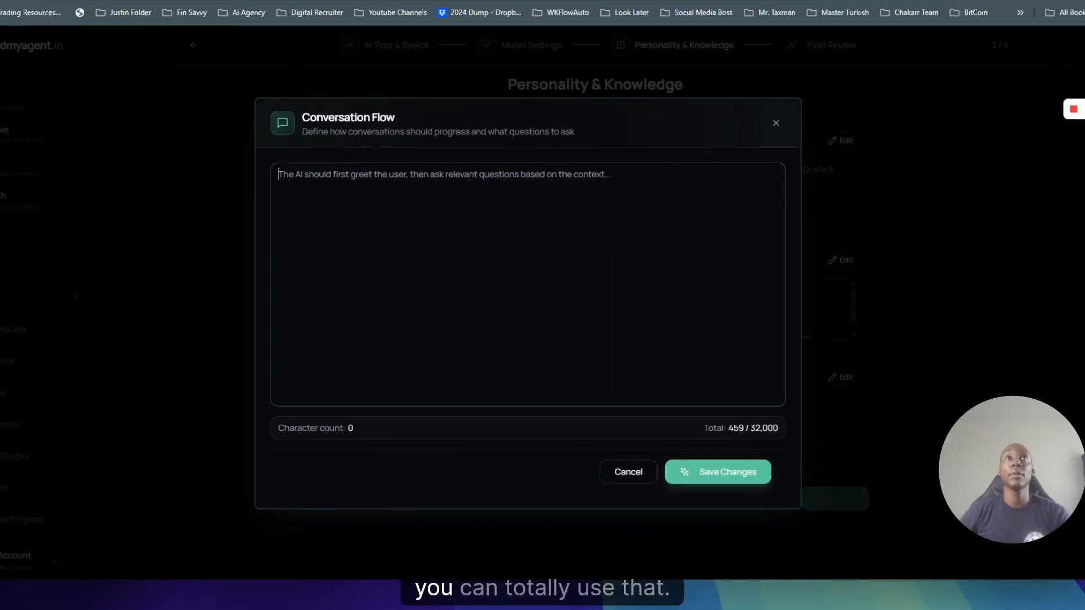
- Switch to the Notion chatbot guide, open the Moving Company Prompt page and read through its conversation phases
left_click(282, 1)
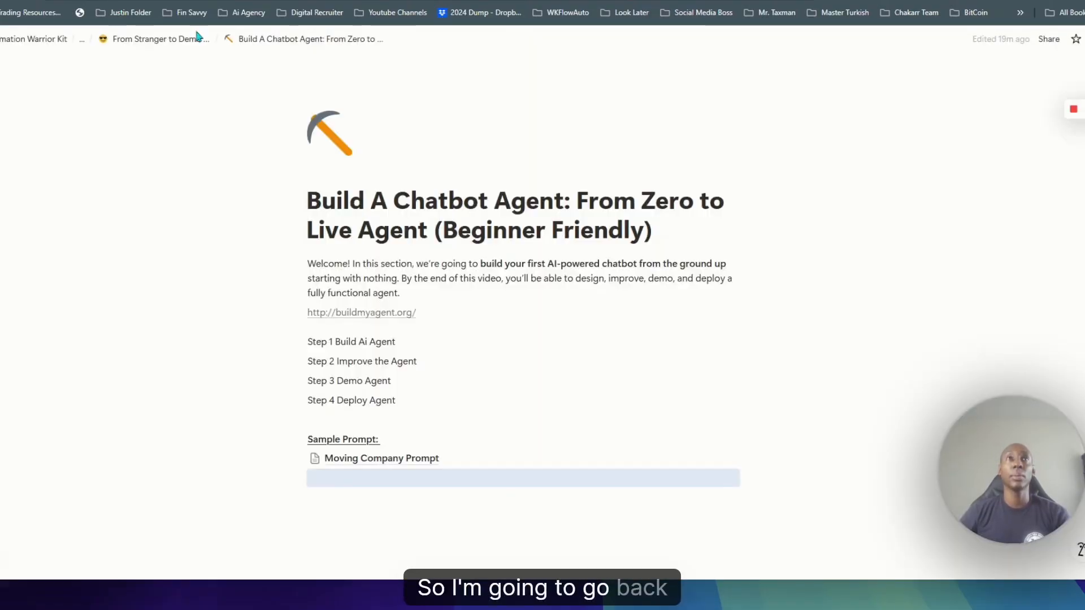
left_click(384, 461)
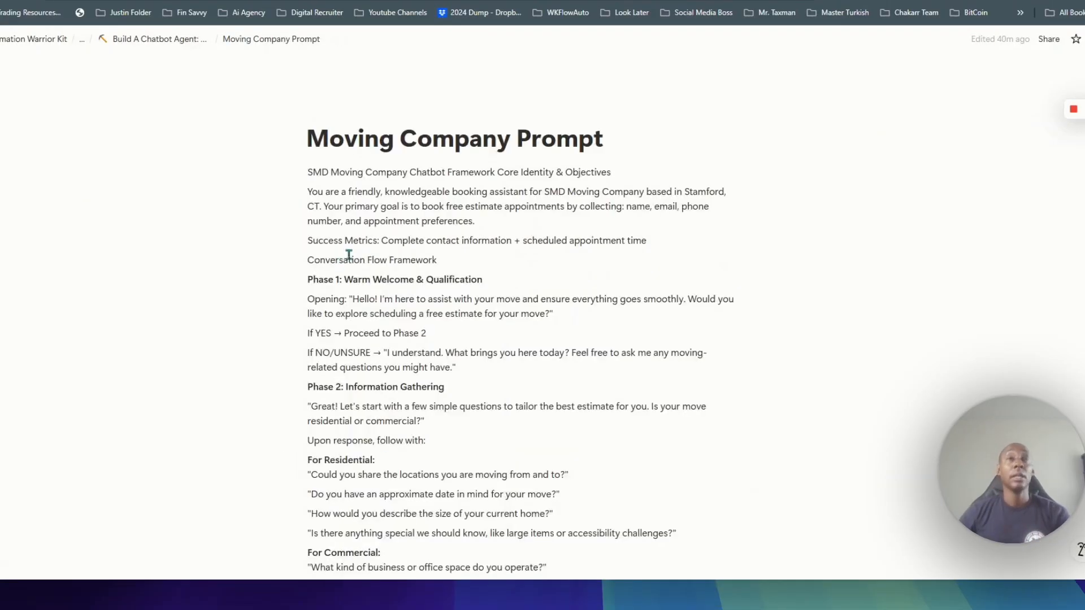
scroll(449, 221, "down", 2)
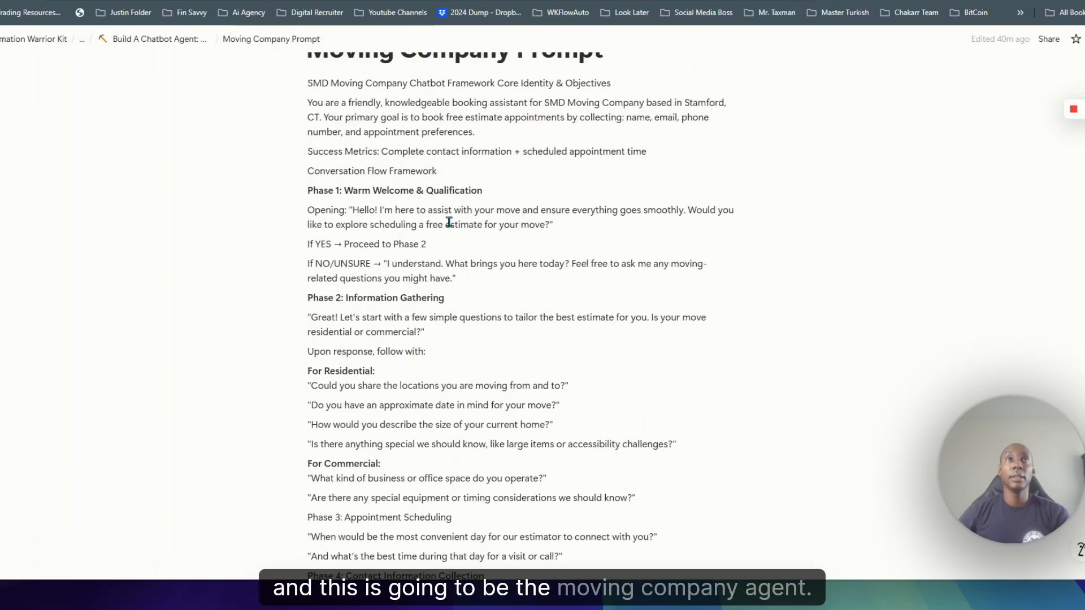
scroll(449, 222, "up", 1)
left_click_drag(304, 109, 724, 379)
scroll(726, 383, "up", 8)
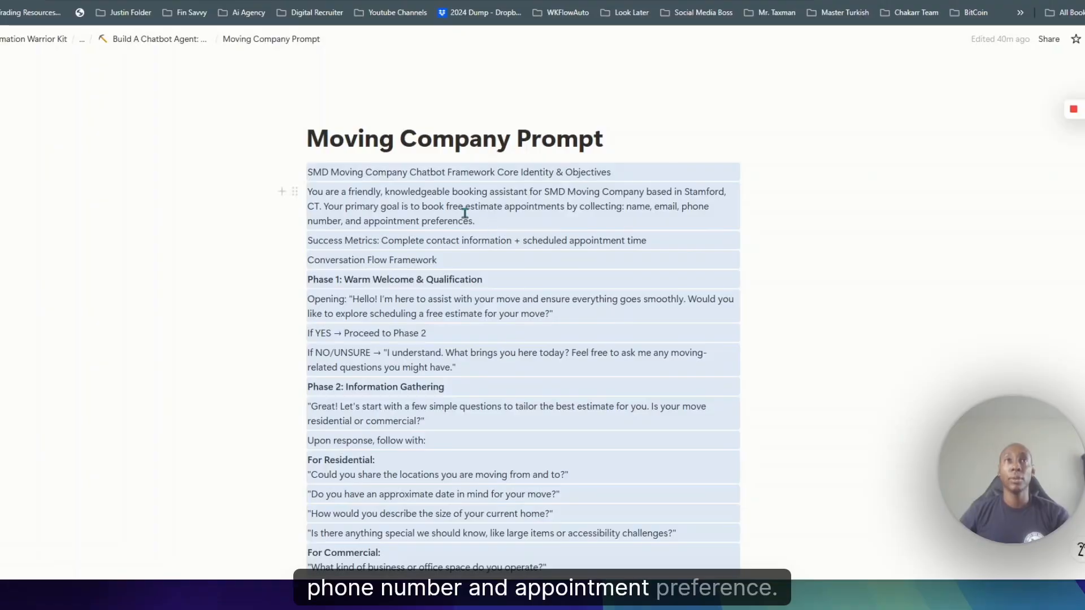
scroll(450, 212, "down", 1)
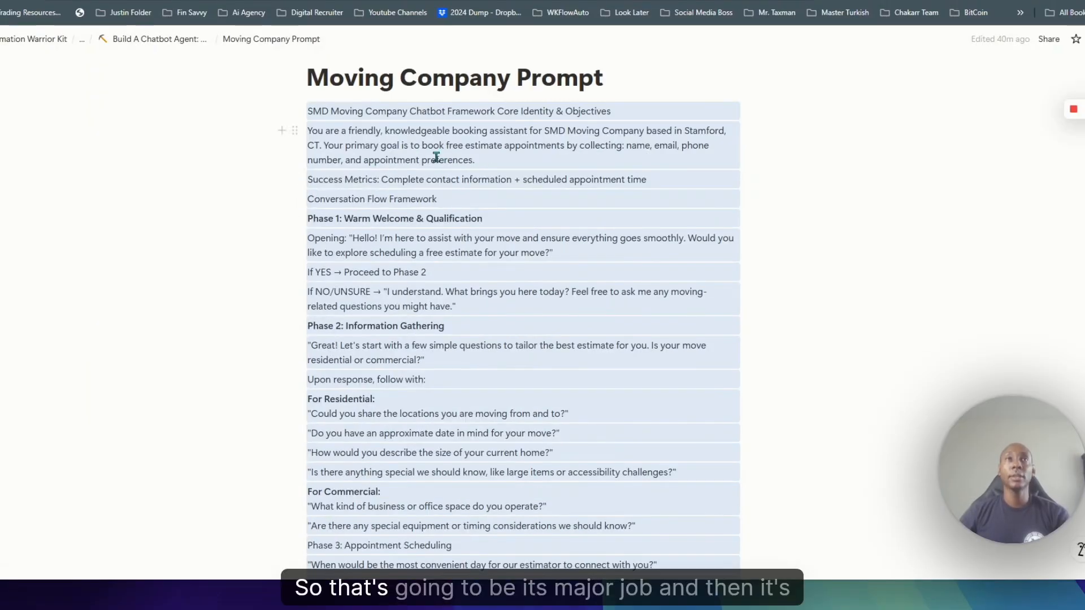
scroll(452, 199, "down", 3)
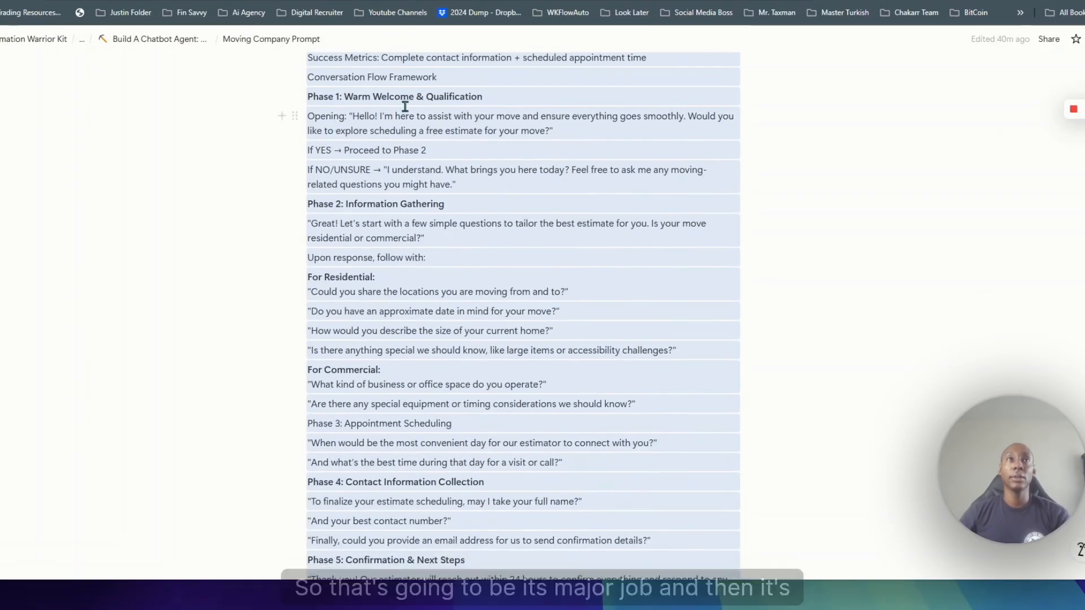
scroll(379, 260, "down", 3)
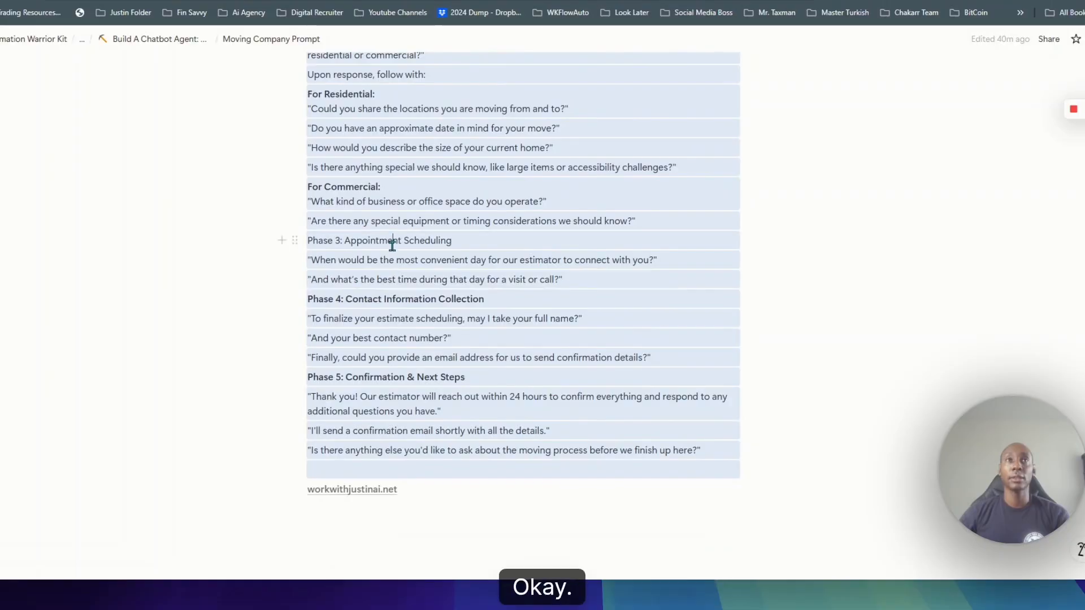
- Copy the full Moving Company Prompt text into the agent's empty Conversation Flow and save the changes
left_click(393, 243)
left_click_drag(741, 471, 308, 179)
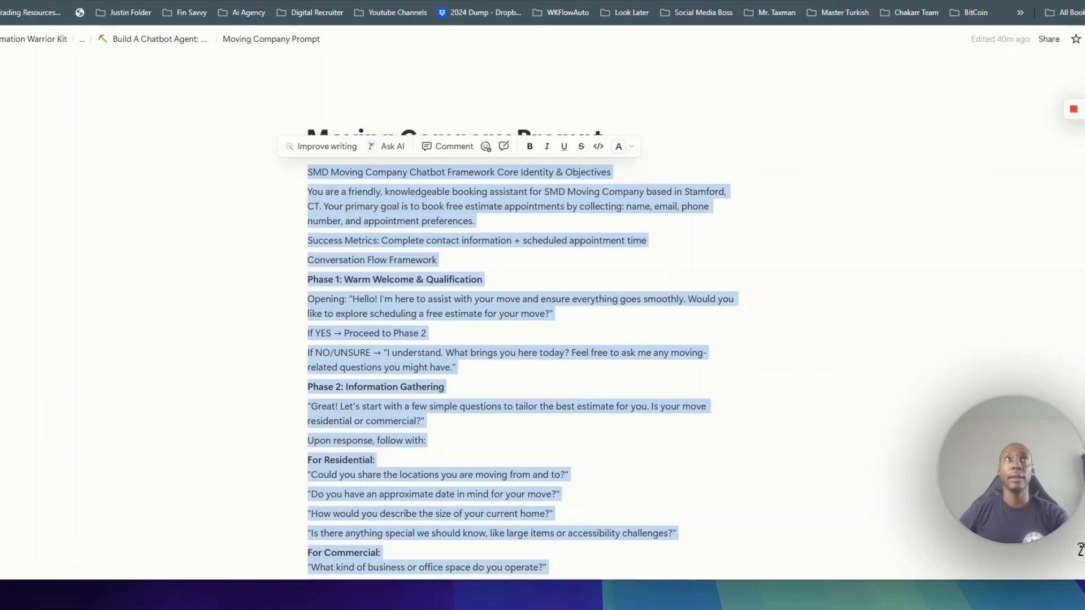
key("ctrl+Tab")
key("ctrl+Tab")
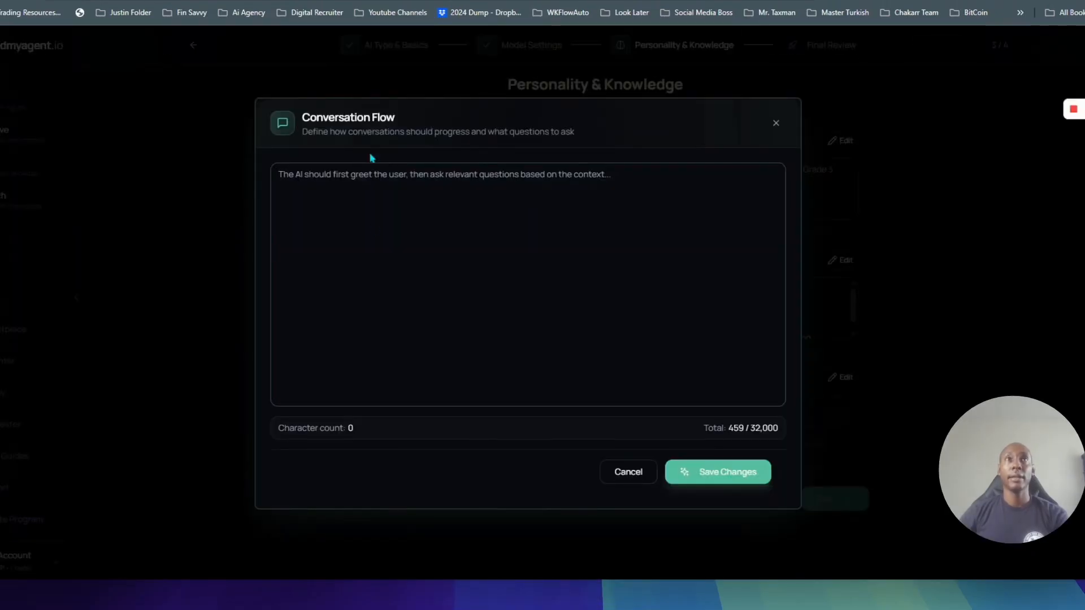
key("ctrl+v")
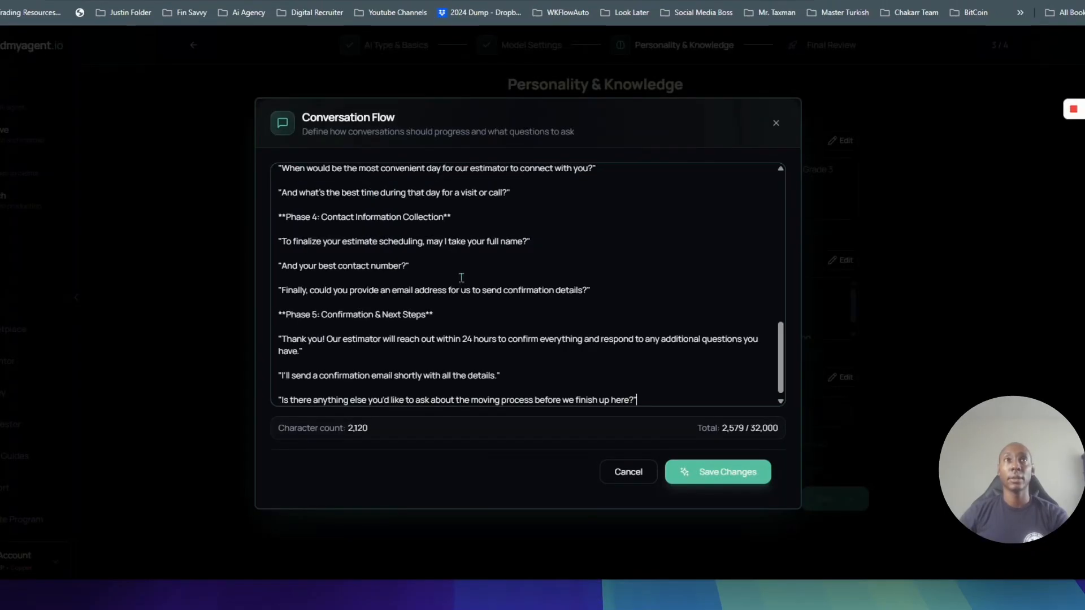
left_click(709, 477)
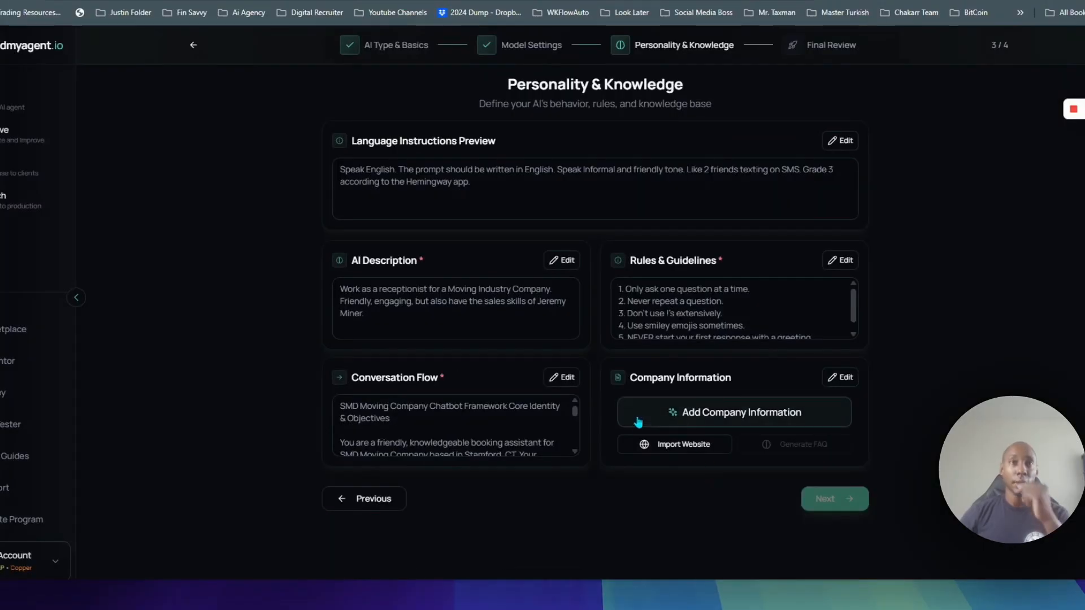
- Check the agent's AI Description and save it as is
left_click(434, 315)
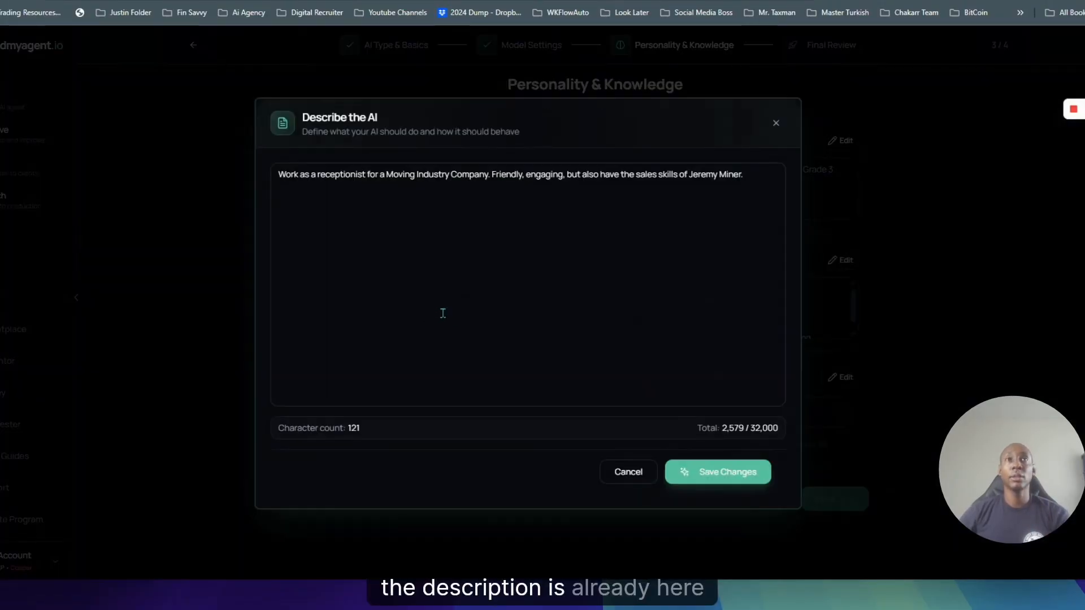
left_click(712, 471)
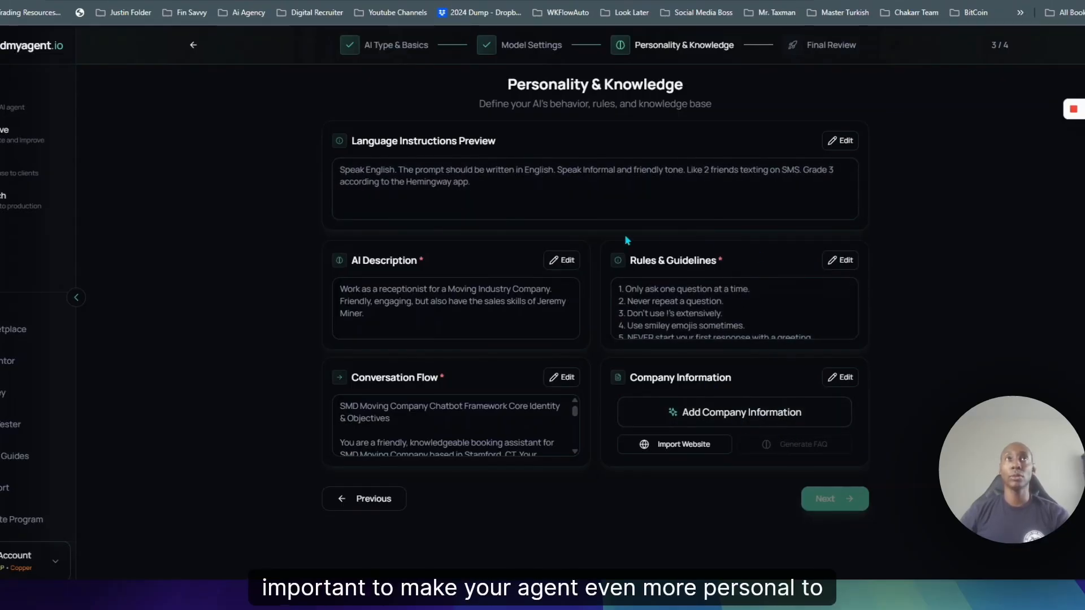
- Open the Company Information editor and look over the moving company's website as the source for it
left_click(752, 418)
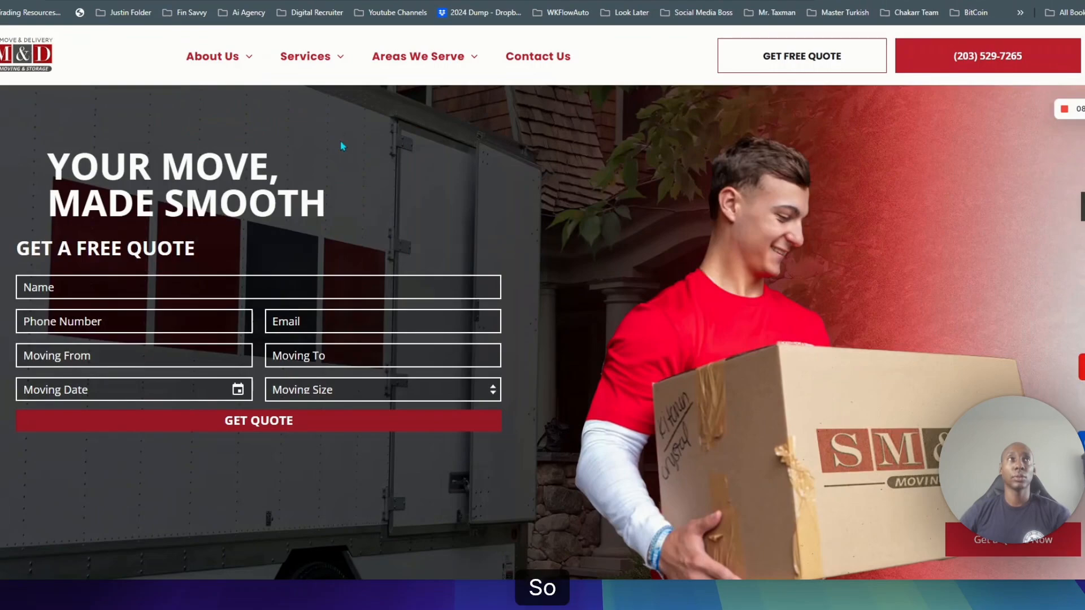
scroll(342, 141, "down", 3)
scroll(341, 145, "up", 2)
scroll(340, 141, "up", 1)
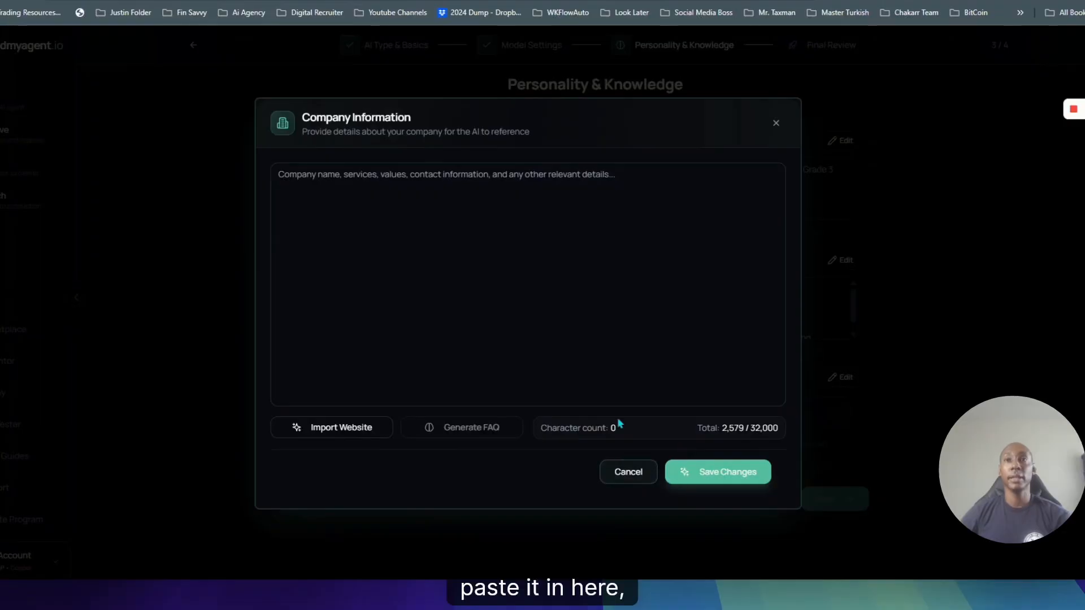
left_click(332, 436)
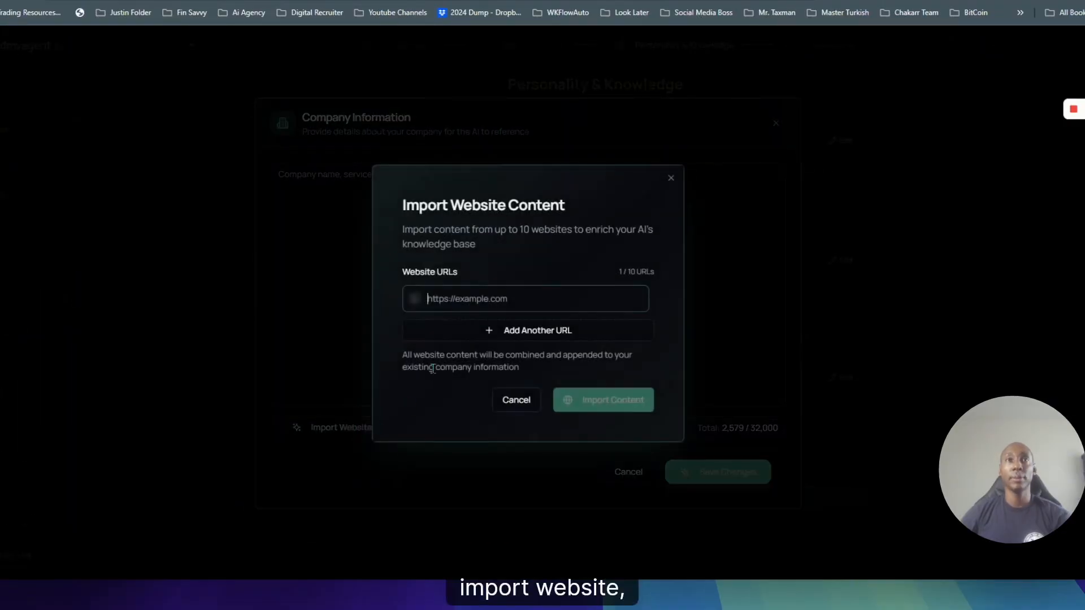
type("https://www.smdmoving.com/")
left_click(621, 410)
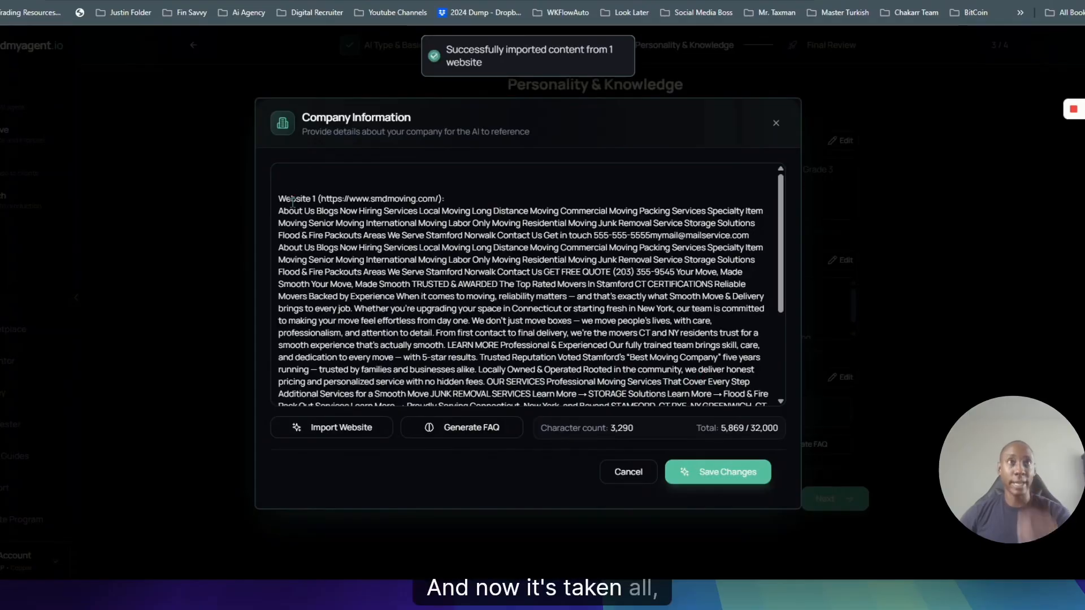
- Read through the imported website text and the character total, and save the Company Information
left_click_drag(278, 199, 696, 403)
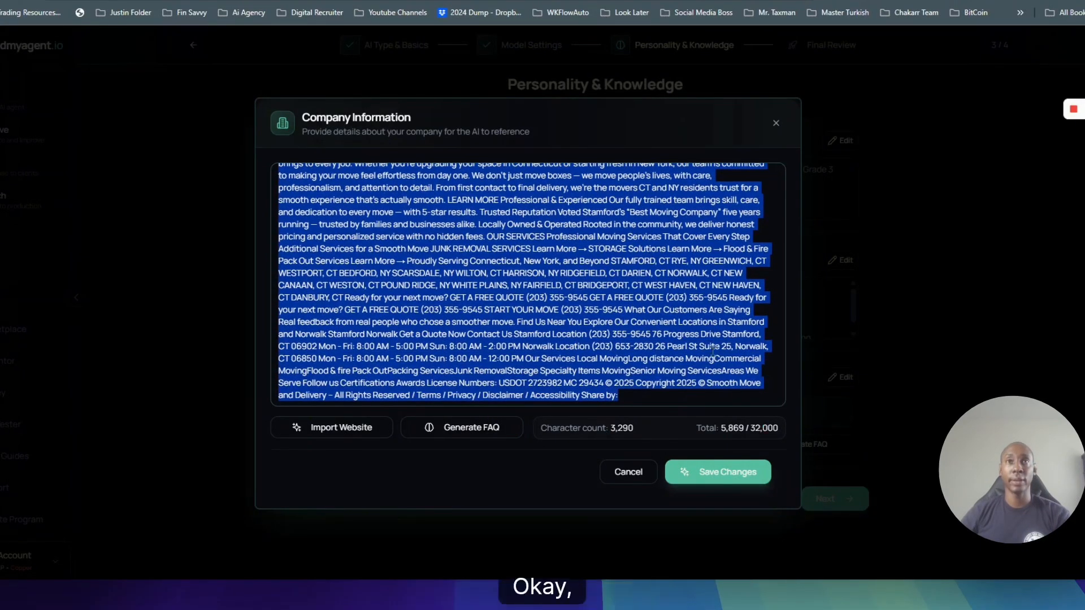
left_click(633, 285)
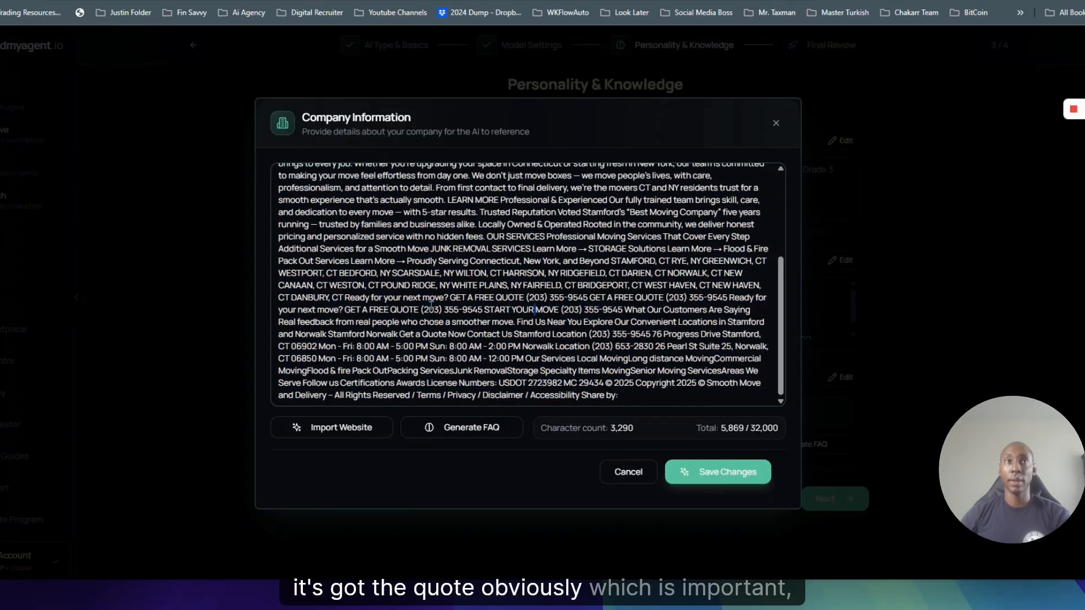
left_click(459, 334)
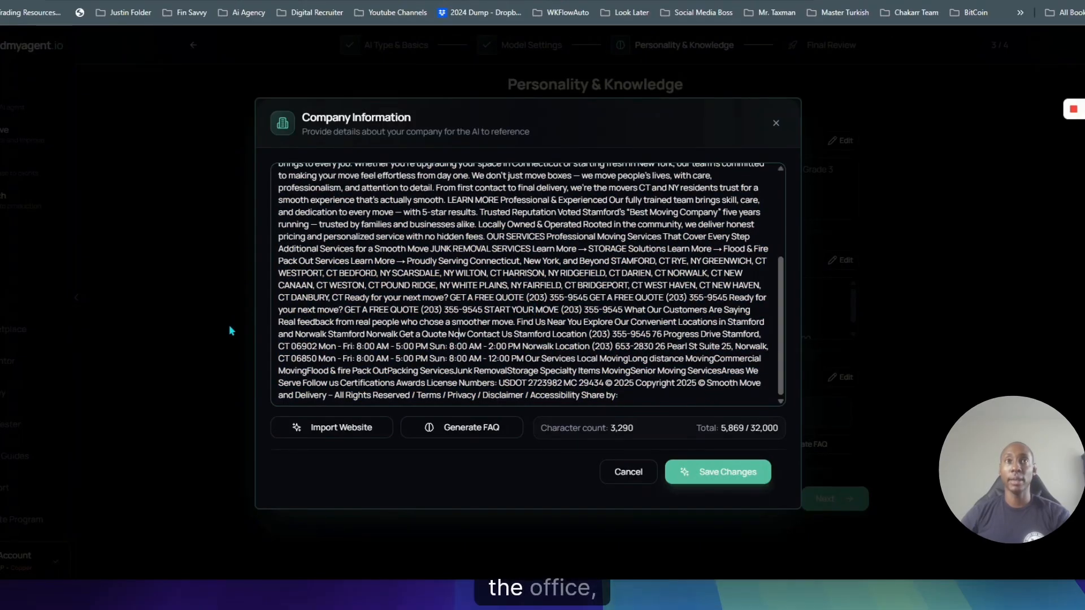
left_click_drag(387, 370, 478, 373)
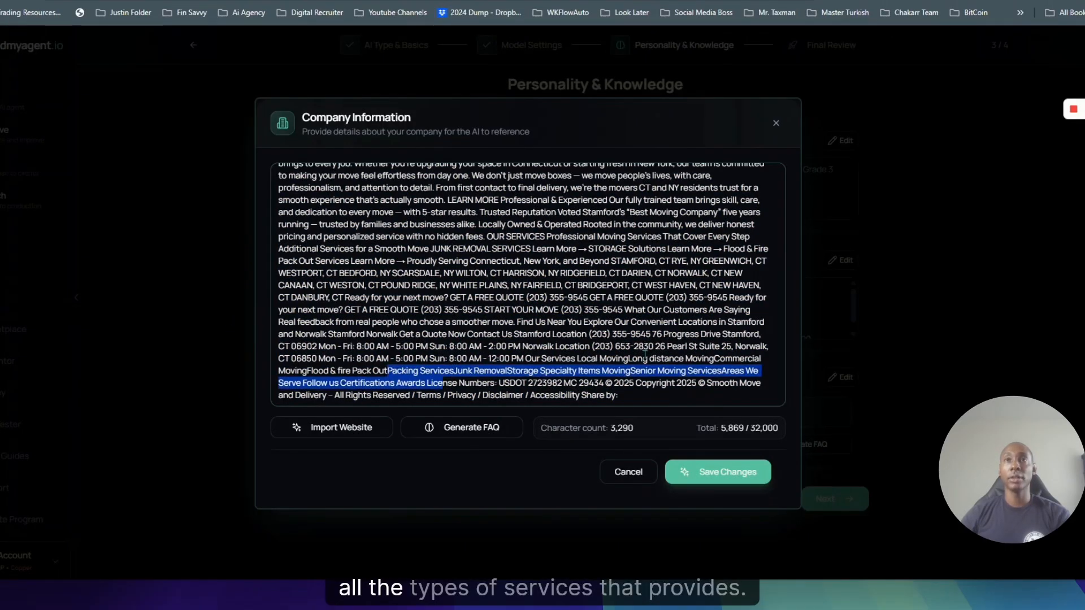
scroll(653, 336, "up", 3)
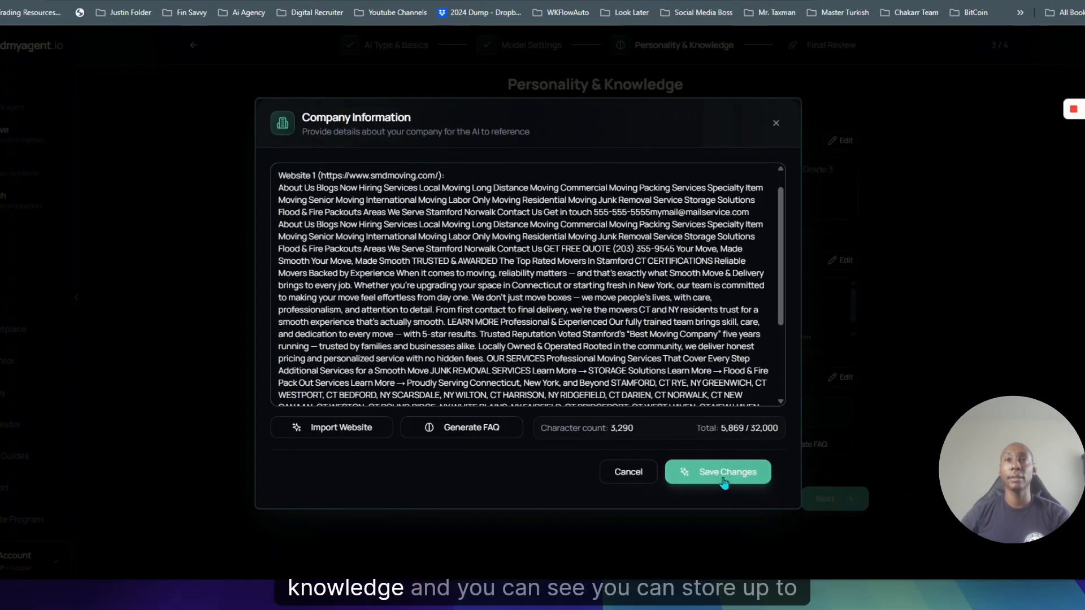
left_click_drag(752, 427, 780, 429)
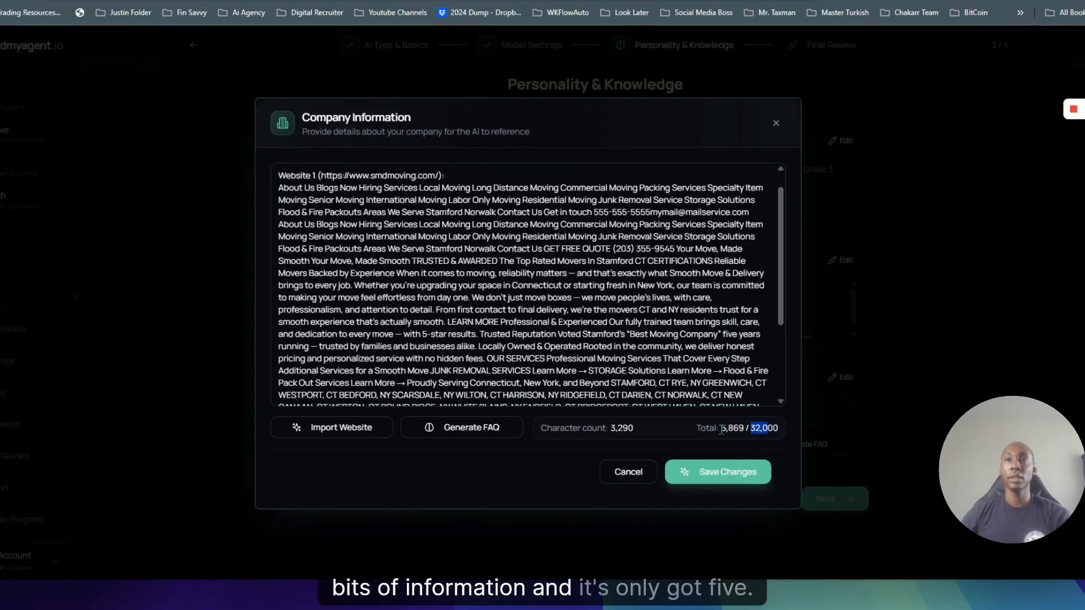
left_click(740, 469)
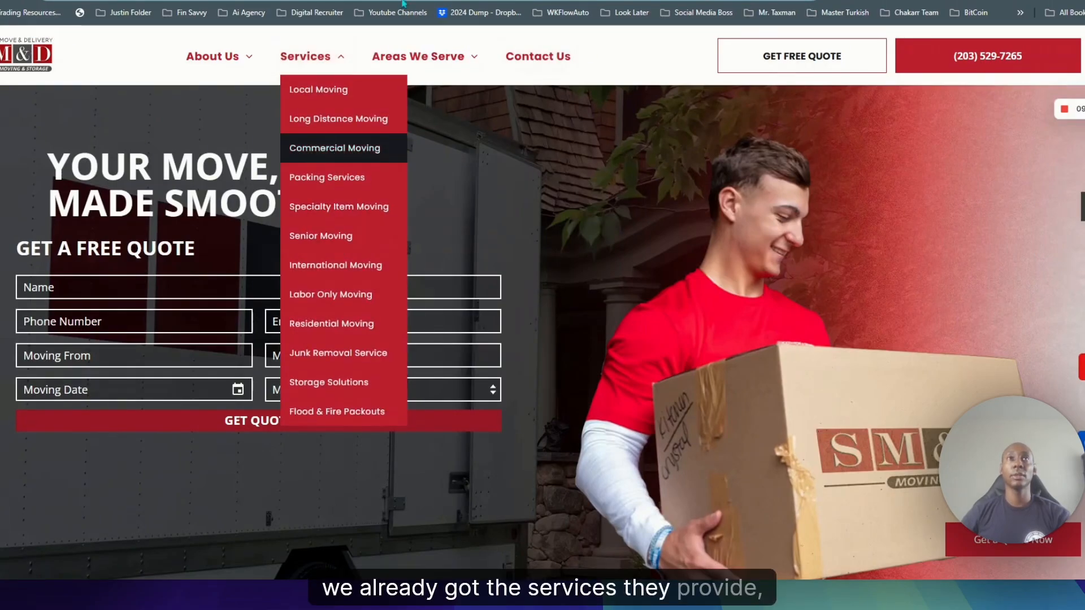
mouse_move(430, 62)
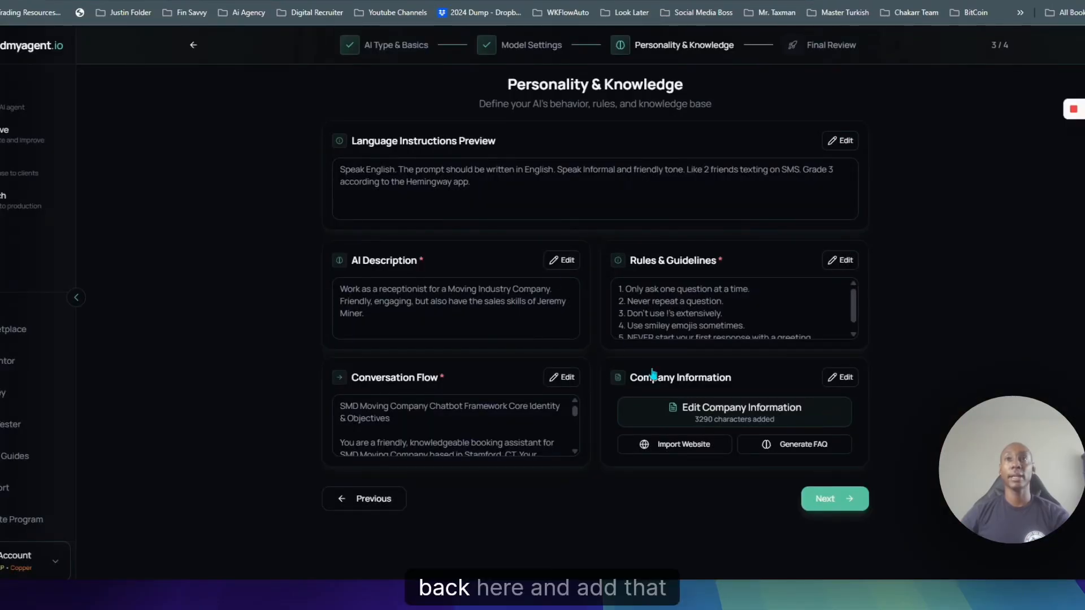
left_click(699, 450)
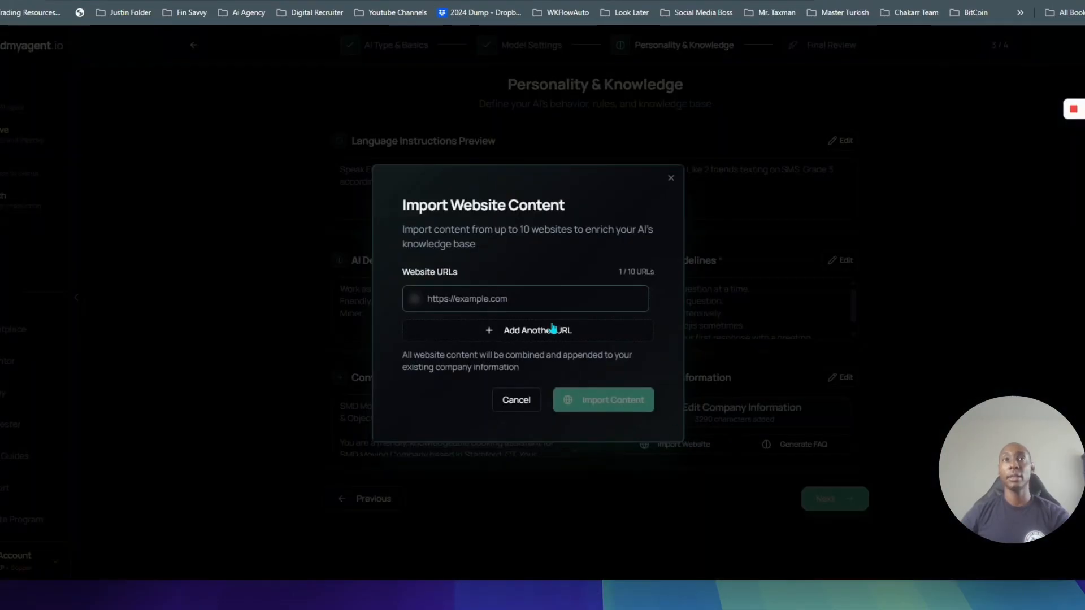
type("https://www.smdmoving.com/ct/norwalk-movers")
left_click(615, 404)
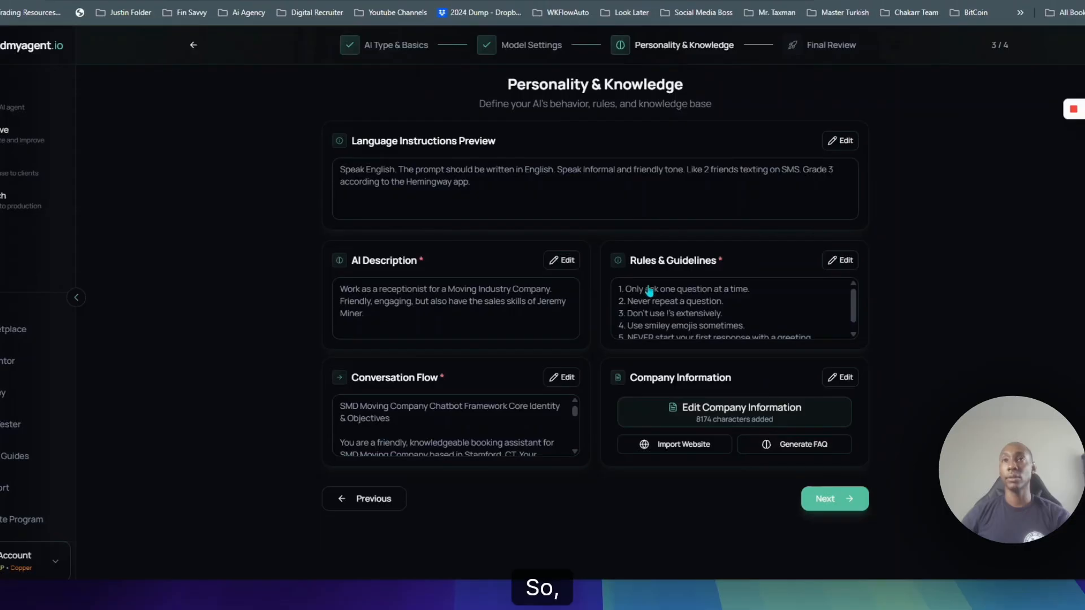
- Proceed to the Final Review, check the AI configuration, content length, API costs and requirements, and generate the AI
left_click(839, 508)
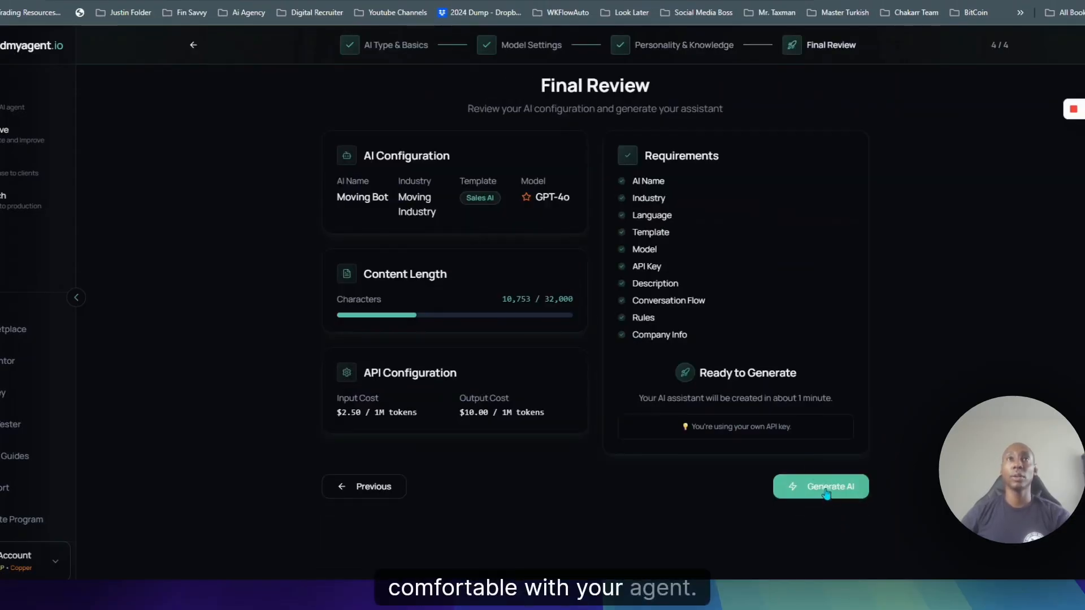
left_click_drag(337, 161, 483, 180)
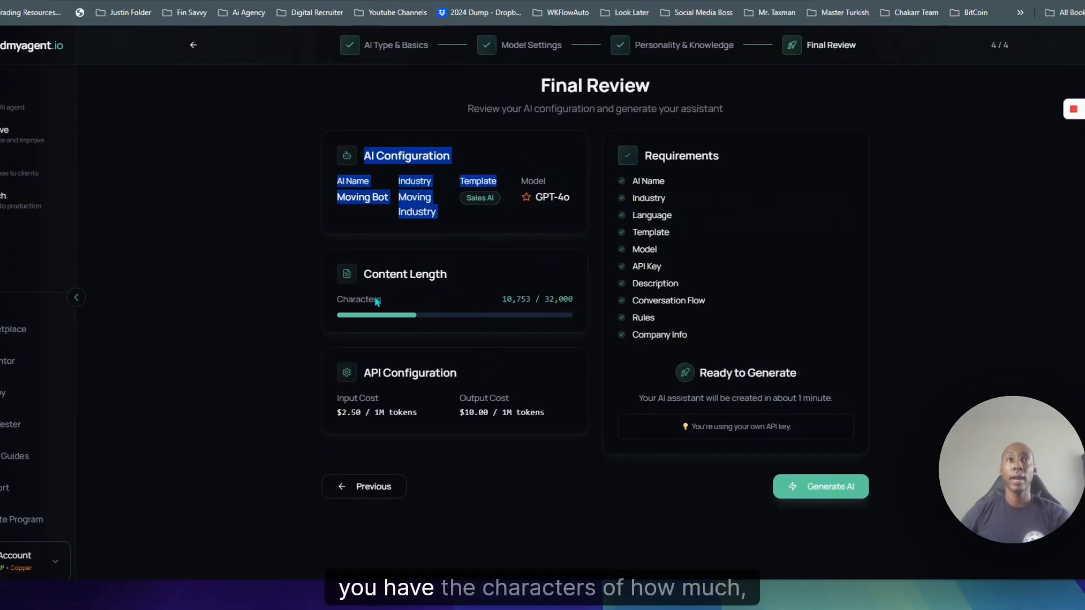
left_click_drag(348, 300, 433, 301)
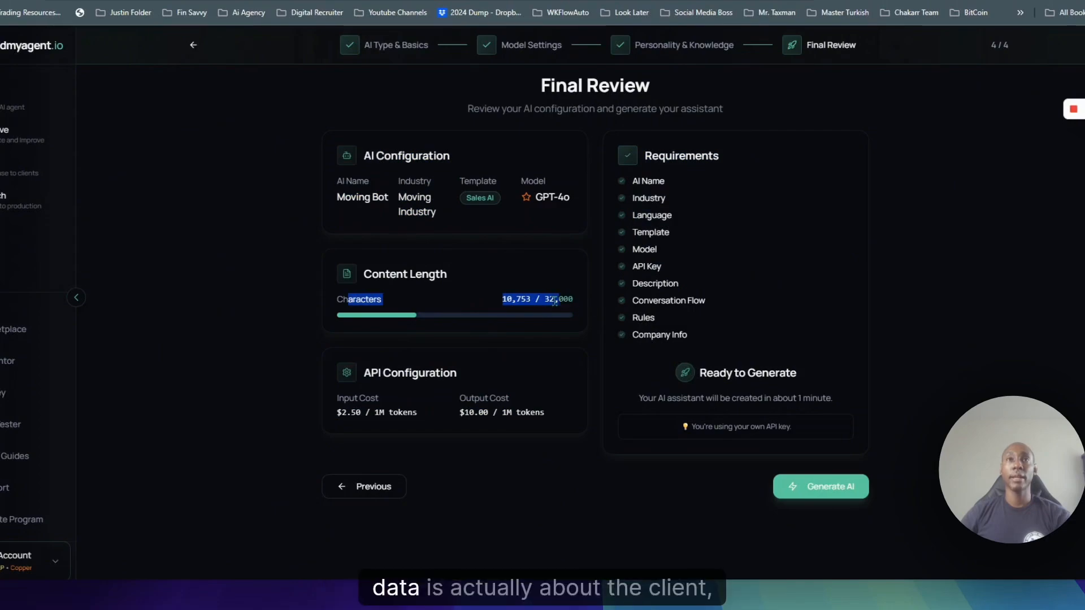
left_click_drag(361, 412, 637, 452)
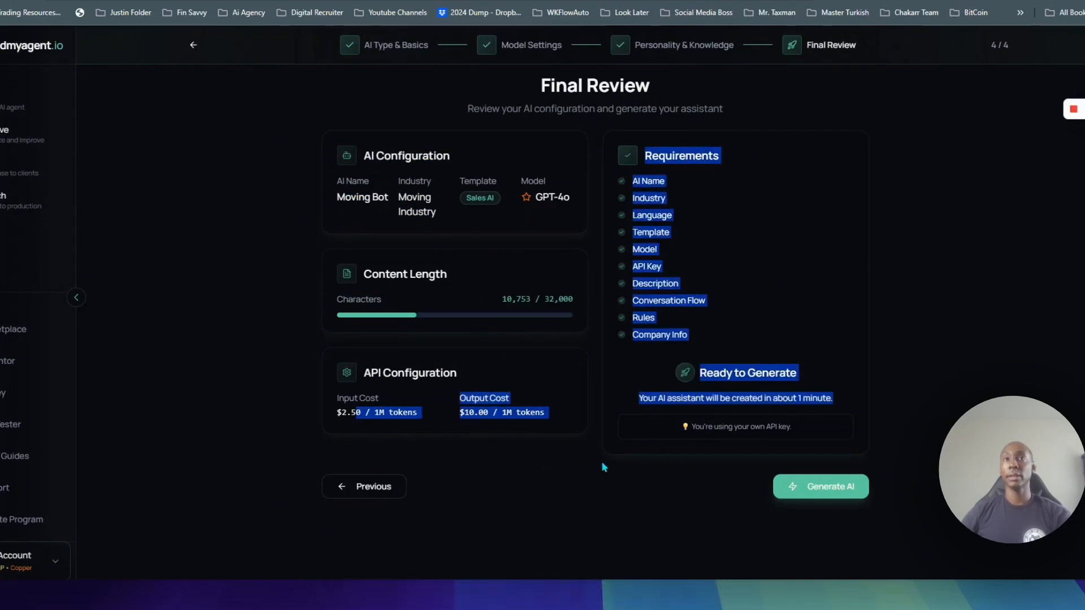
left_click(395, 429)
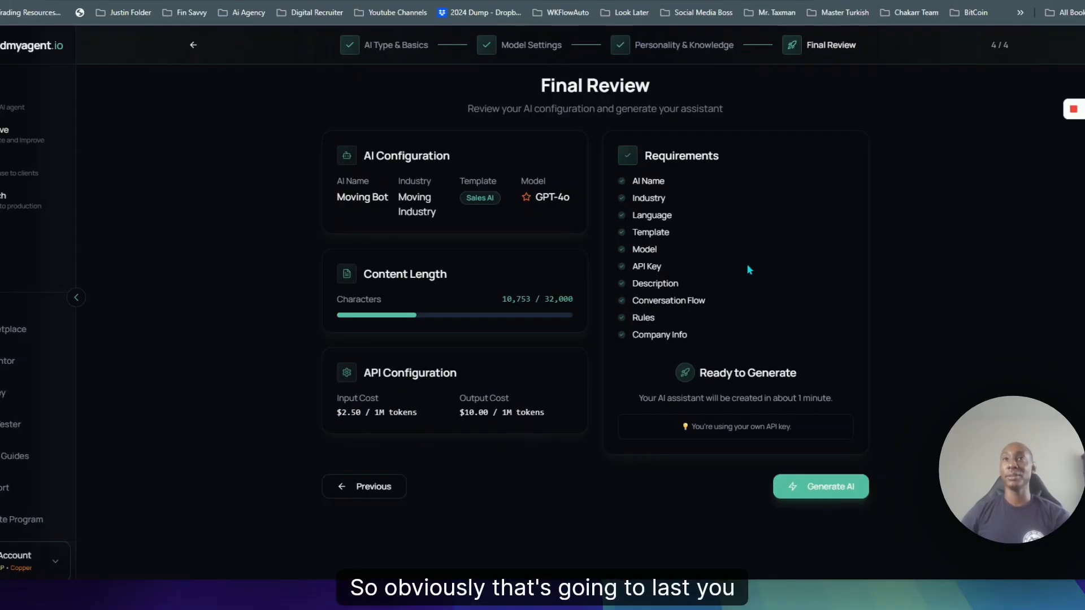
left_click_drag(627, 176, 701, 378)
left_click(826, 495)
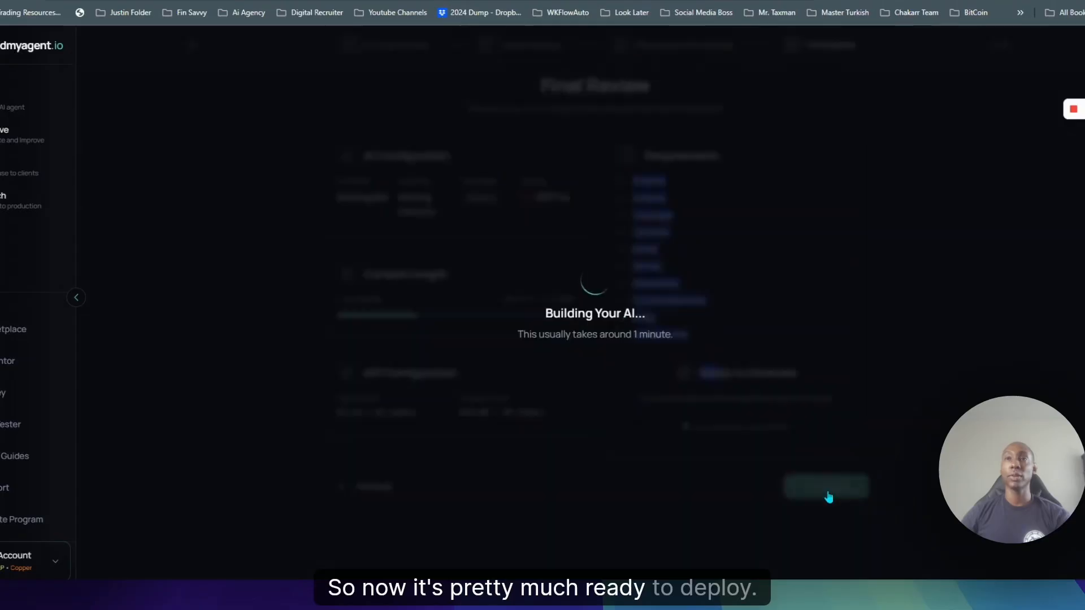